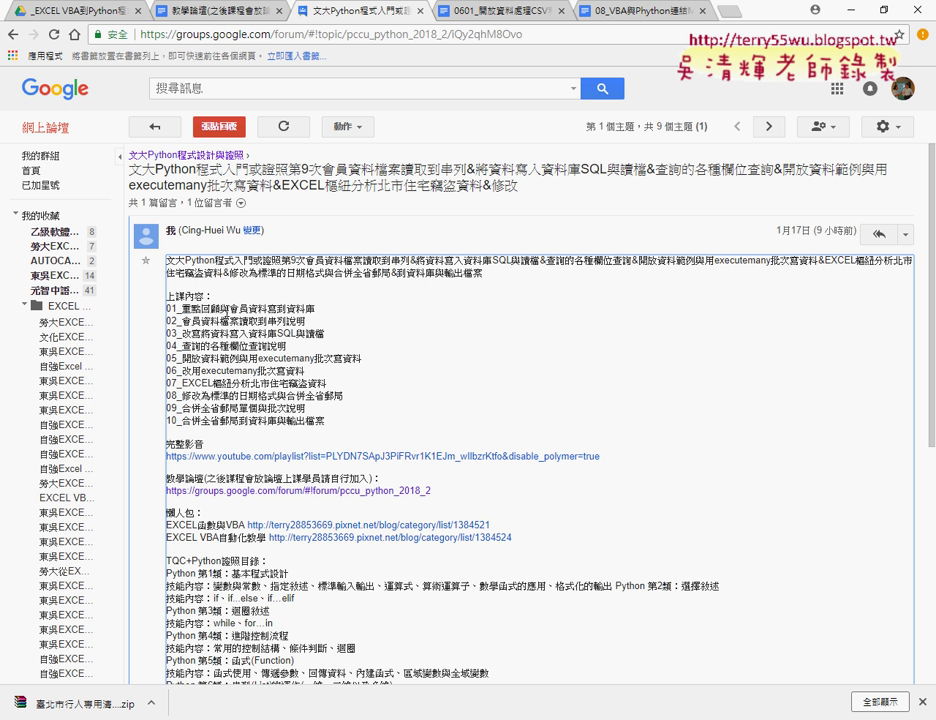
# Step: Highlight 會員資料 and then 資料庫 in the first lesson line of the course notes
pyautogui.doubleClick(240, 310)
pyautogui.moveTo(254, 309); pyautogui.dragTo(267, 310)
pyautogui.click(257, 333)
pyautogui.moveTo(287, 309); pyautogui.dragTo(315, 309)
# Step: In Drive, open the _雲端白板 folder and select the 08_VBA與Python連結MYSQL資料庫 document
pyautogui.click(62, 12)
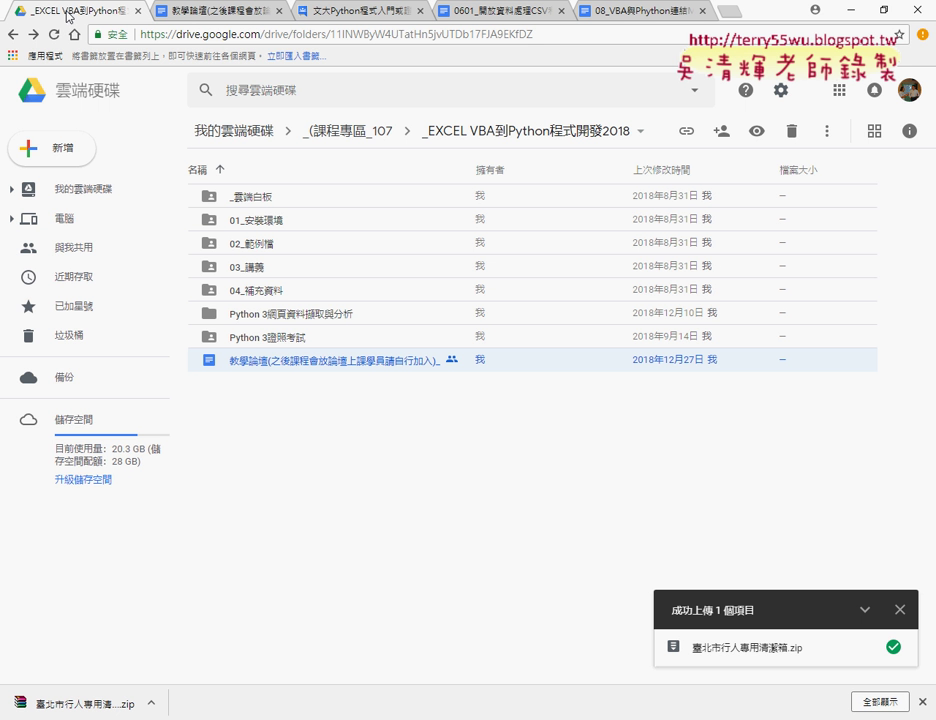
pyautogui.doubleClick(305, 203)
pyautogui.scroll(-1, 318, 268)
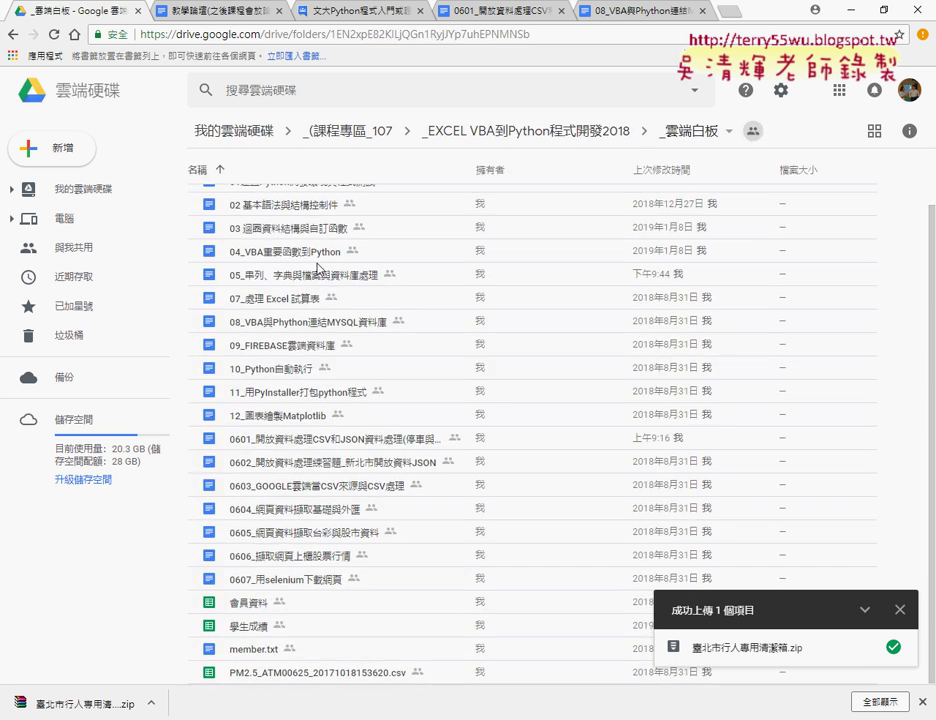
pyautogui.click(251, 332)
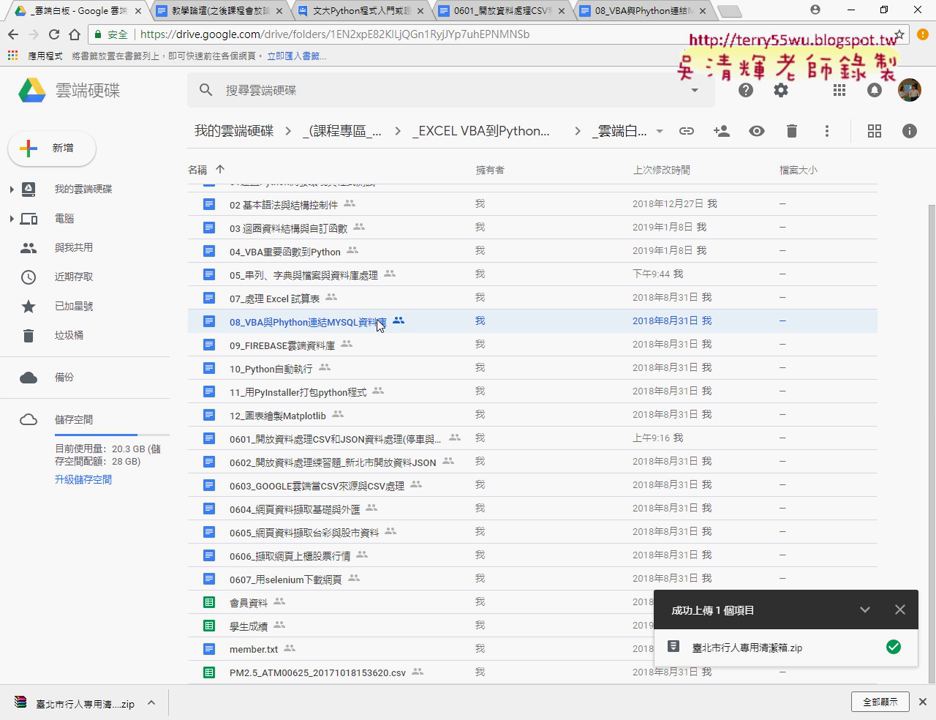
# Step: Open the 08 document, highlight XAMPP563 in its heading, and scroll to the Control Panel image
pyautogui.doubleClick(379, 323)
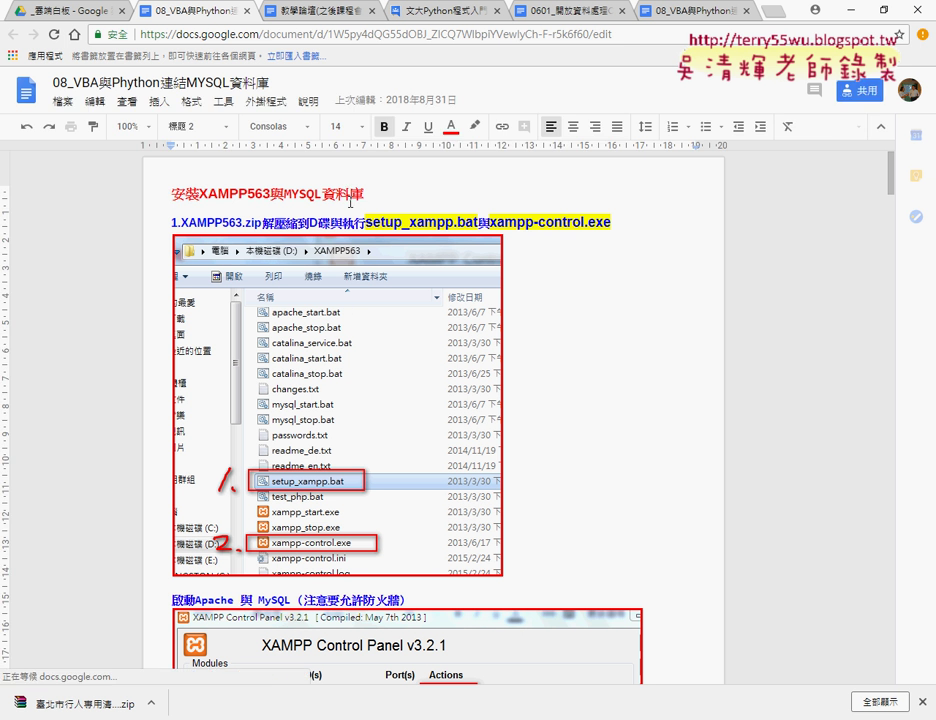
pyautogui.moveTo(199, 194); pyautogui.dragTo(246, 195)
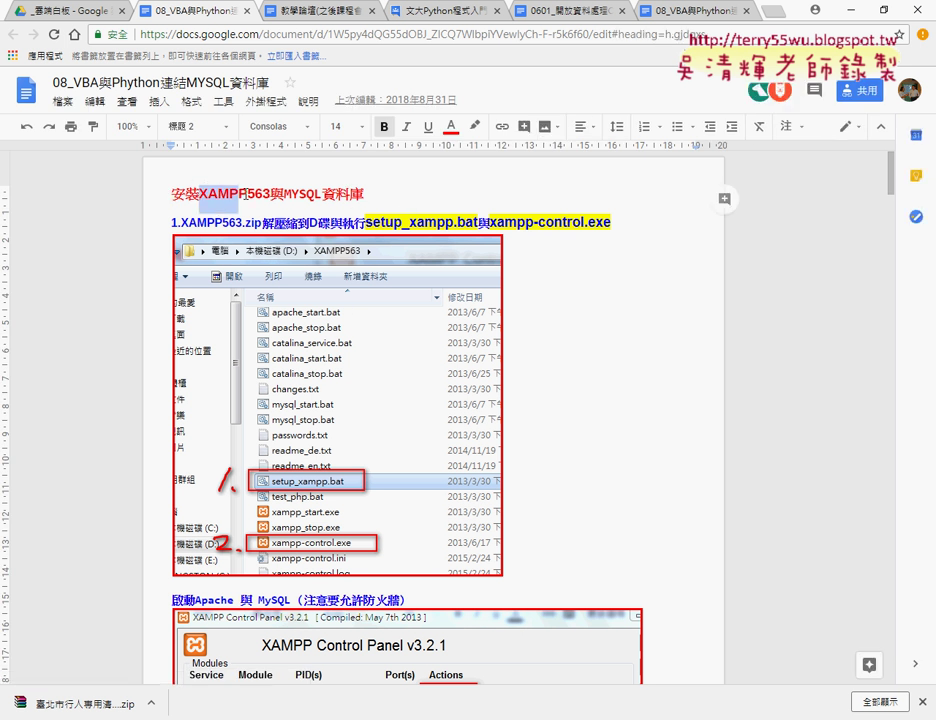
pyautogui.doubleClick(222, 197)
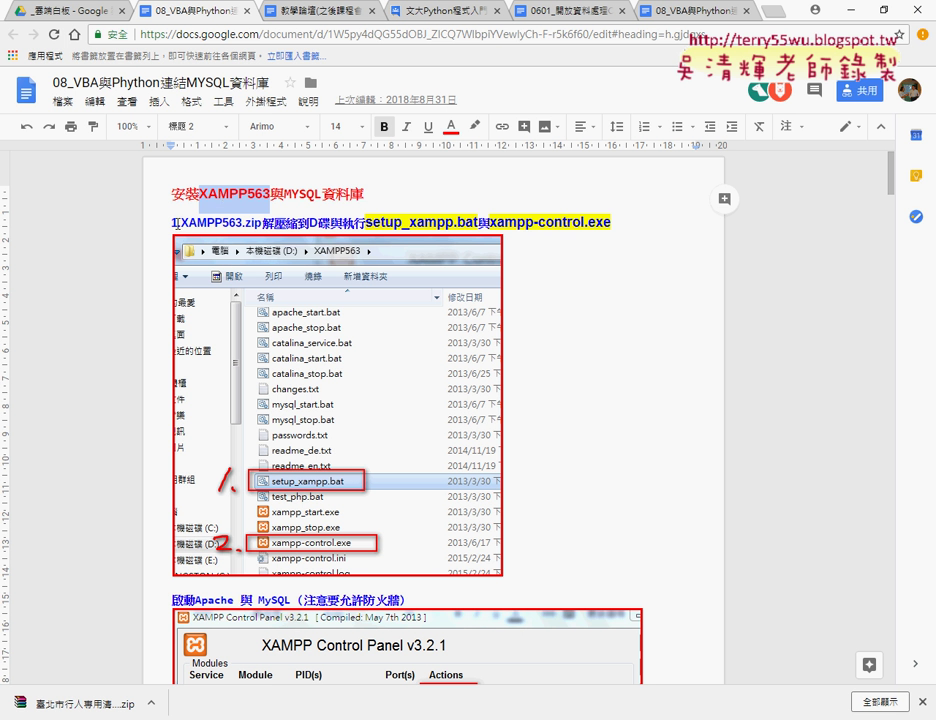
pyautogui.scroll(-2, 635, 318)
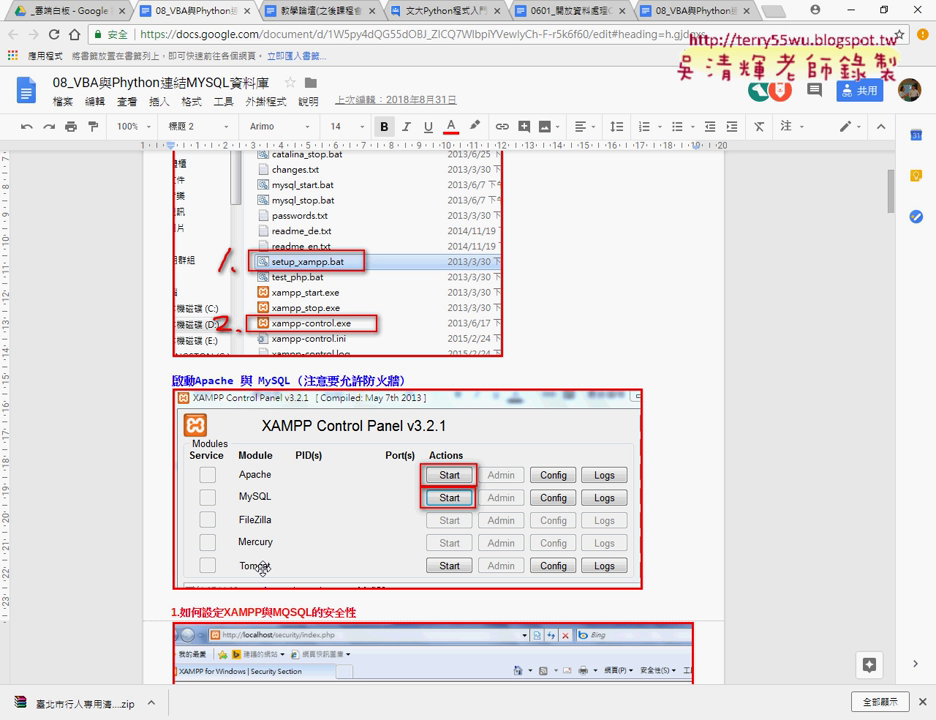
# Step: Scroll to section 2, 如何新增MQSQL資料庫與資料表, showing the phpMyAdmin create-database screenshot
pyautogui.scroll(-3, 440, 557)
pyautogui.scroll(-2, 476, 556)
pyautogui.scroll(-2, 476, 556)
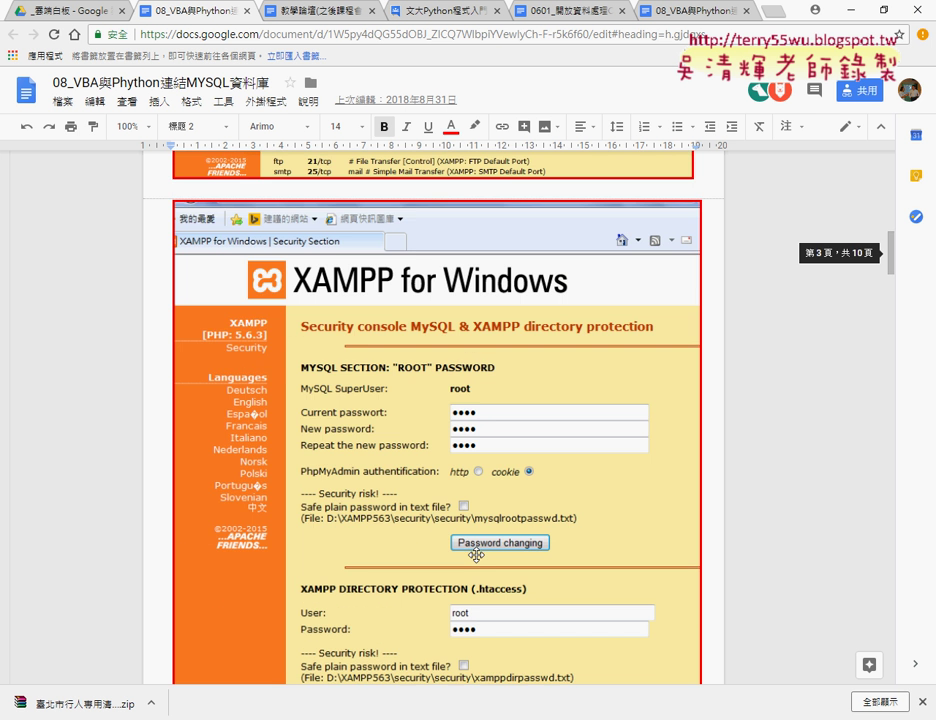
pyautogui.scroll(-2, 476, 556)
pyautogui.scroll(-2, 476, 556)
pyautogui.scroll(-2, 476, 556)
pyautogui.scroll(2, 476, 556)
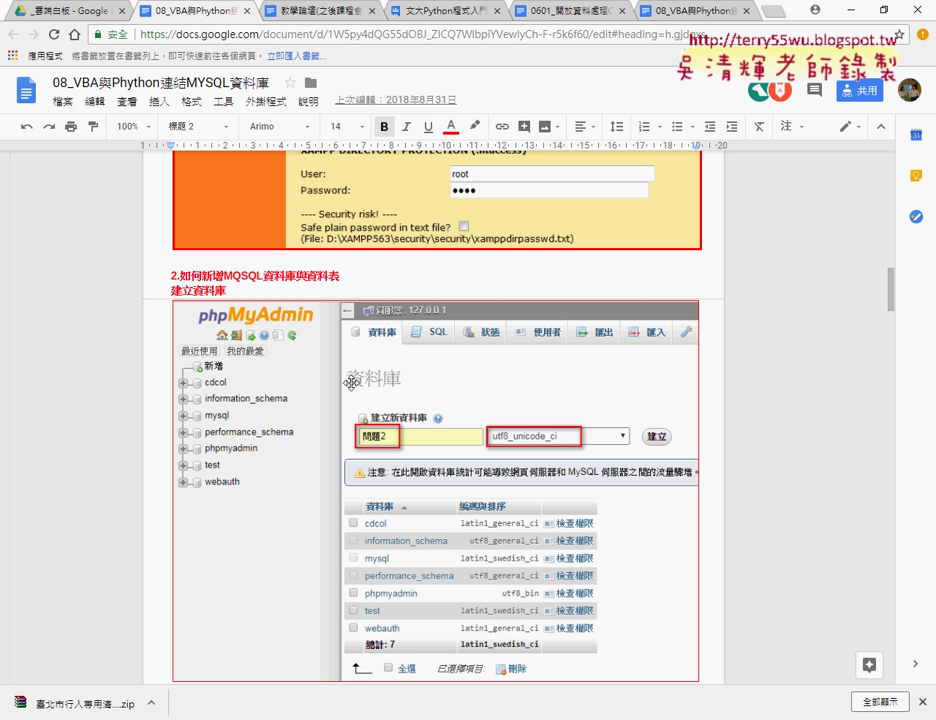
# Step: Scroll through the VBA code on pages 6–7 for adding and importing MySQL records
pyautogui.scroll(-3, 720, 482)
pyautogui.scroll(-2, 723, 480)
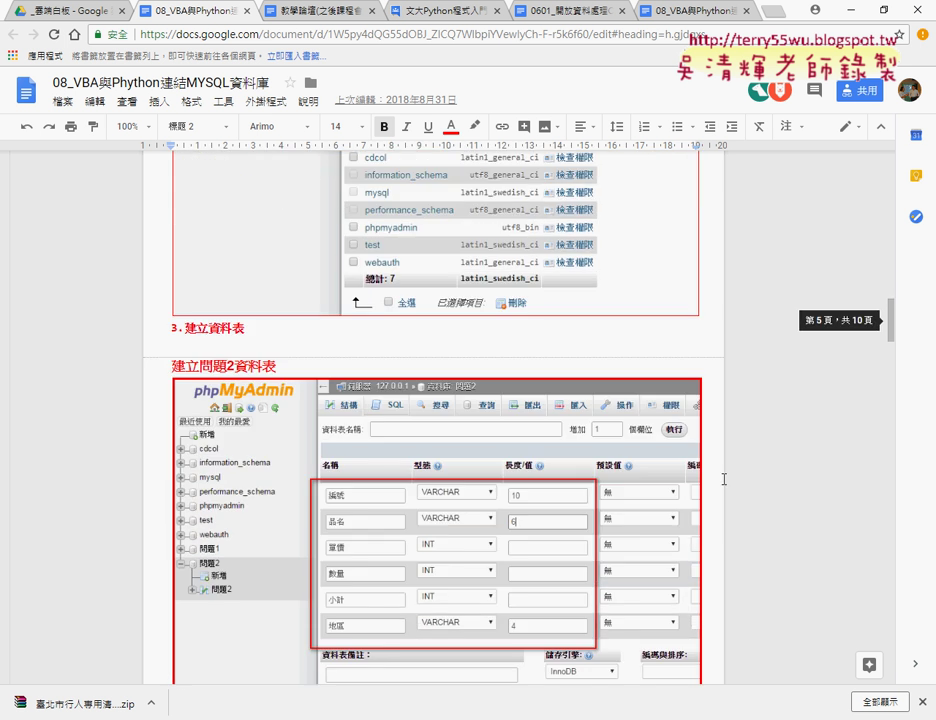
pyautogui.scroll(-4, 723, 480)
pyautogui.scroll(-4, 723, 480)
pyautogui.scroll(-1, 723, 480)
pyautogui.scroll(-3, 723, 480)
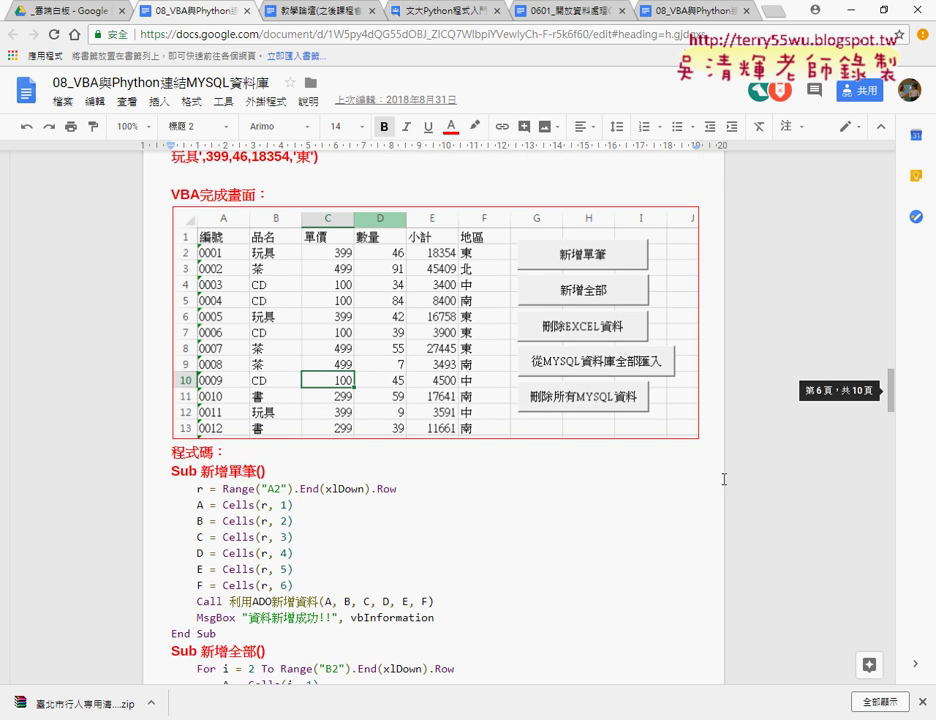
pyautogui.scroll(-3, 723, 480)
pyautogui.scroll(-2, 723, 480)
pyautogui.scroll(-2, 723, 480)
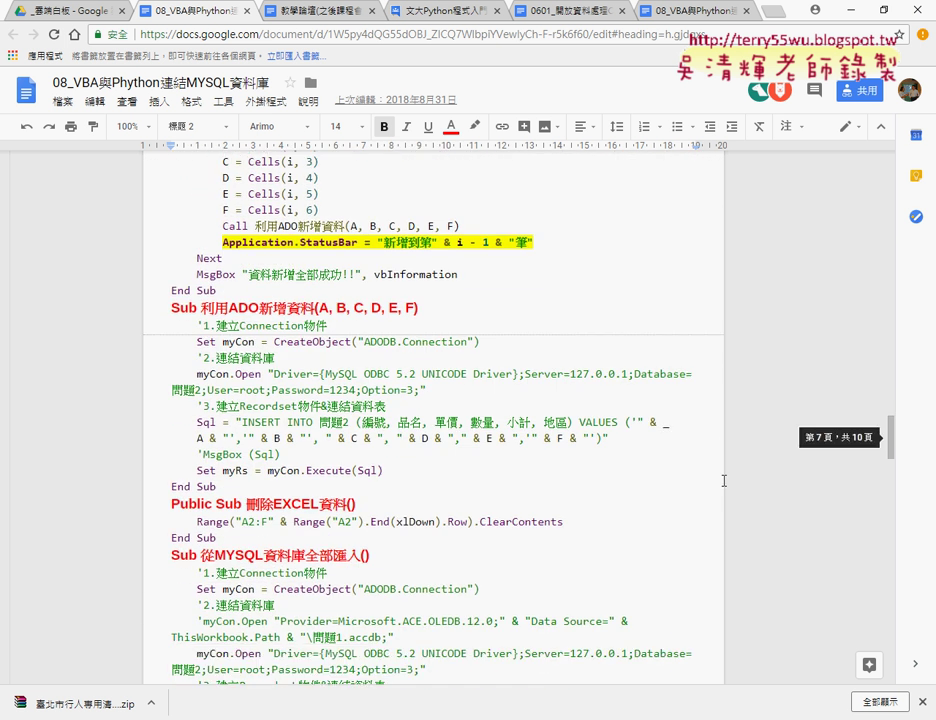
pyautogui.scroll(1, 723, 481)
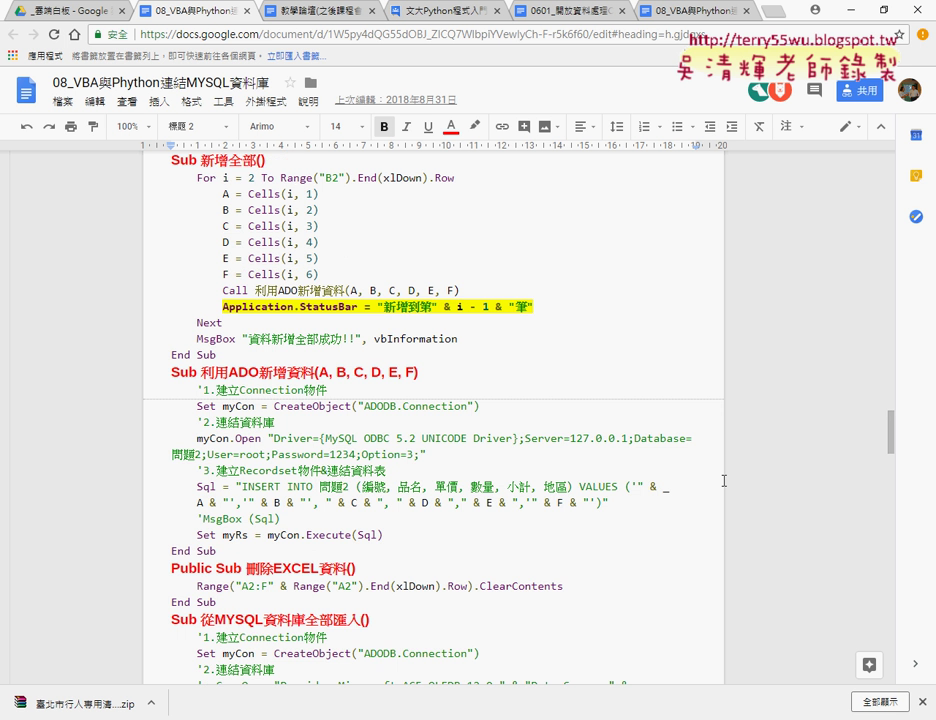
pyautogui.scroll(1, 616, 476)
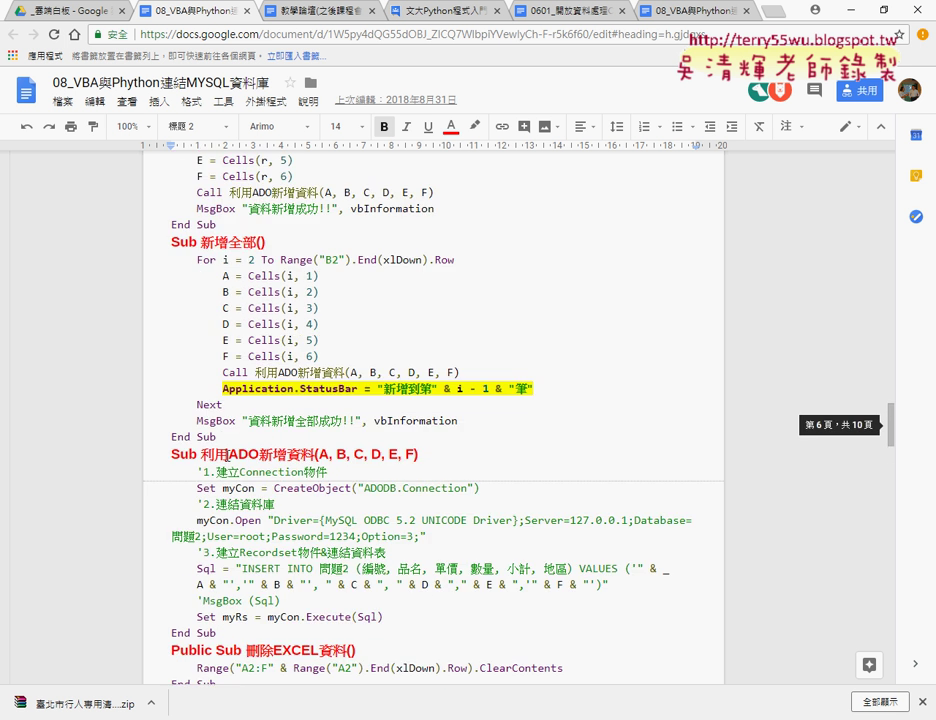
# Step: Highlight ADO and the Connection-object comment, then scroll down to Sub 刪除所有MYSQL資料()
pyautogui.doubleClick(238, 454)
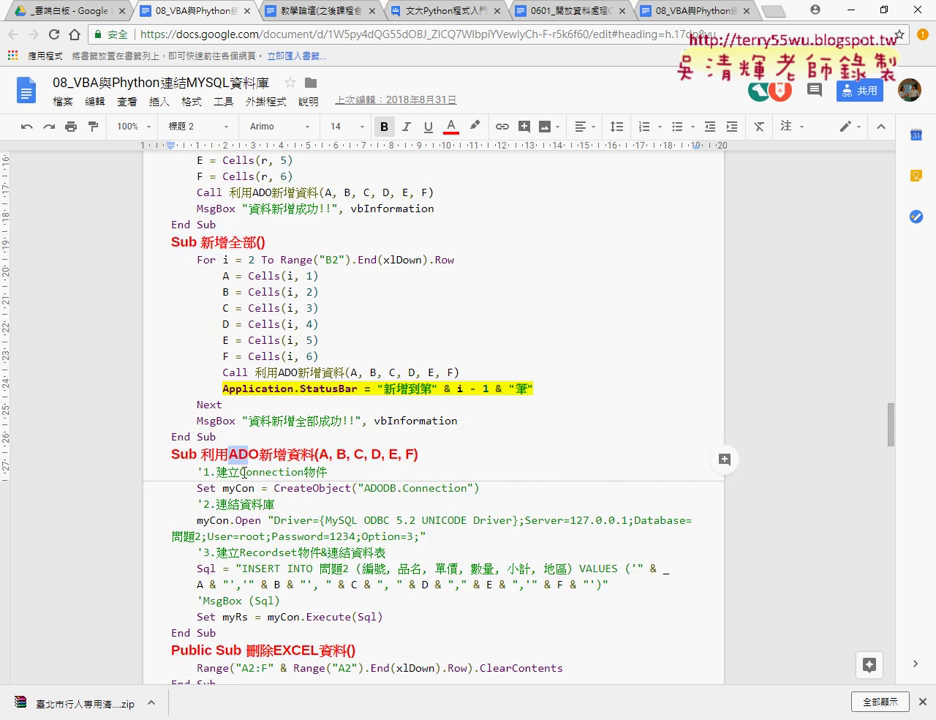
pyautogui.moveTo(245, 472); pyautogui.dragTo(331, 477)
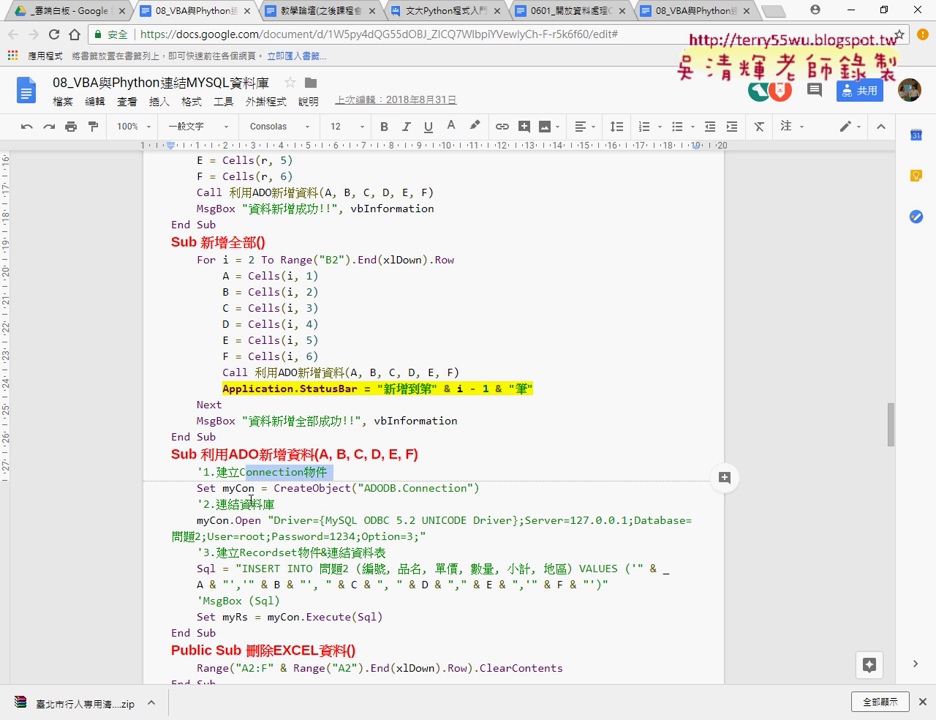
pyautogui.scroll(-1, 331, 477)
pyautogui.scroll(-2, 484, 580)
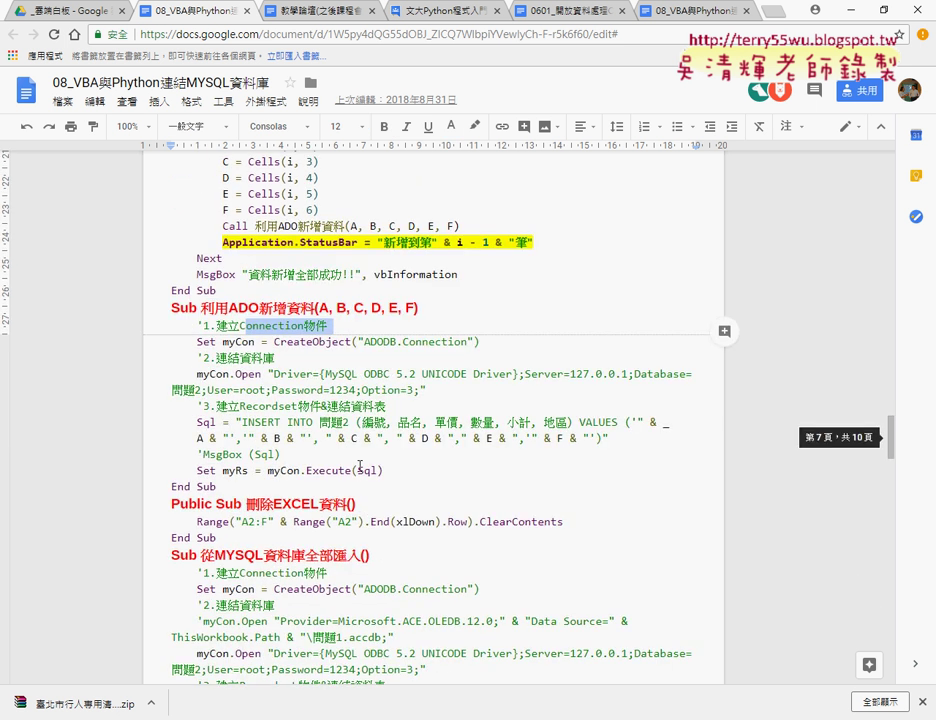
pyautogui.scroll(-2, 484, 580)
pyautogui.scroll(-6, 484, 580)
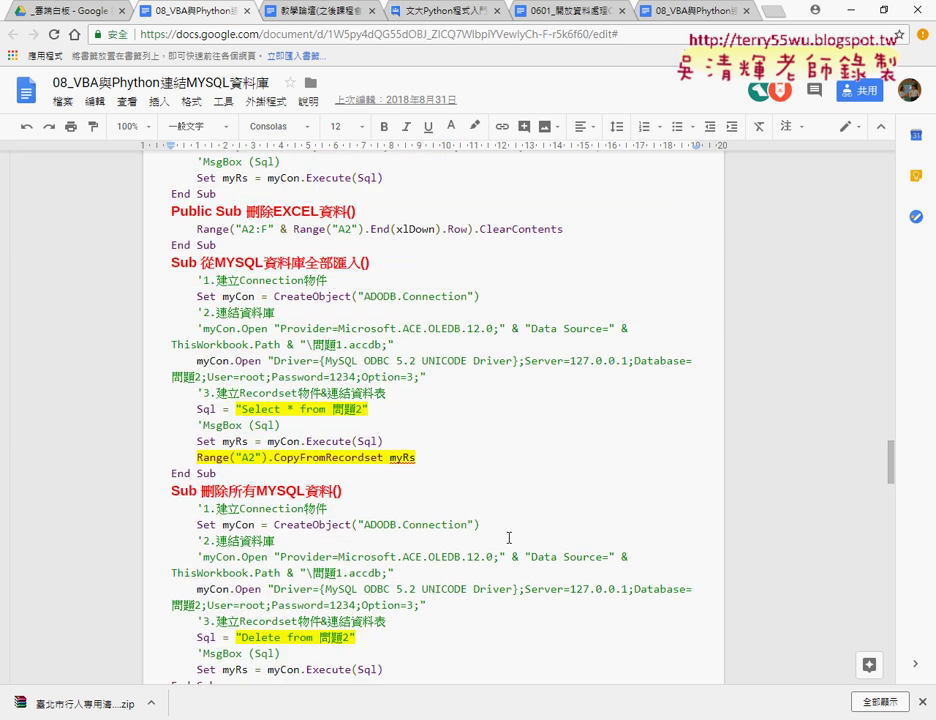
pyautogui.scroll(-5, 486, 516)
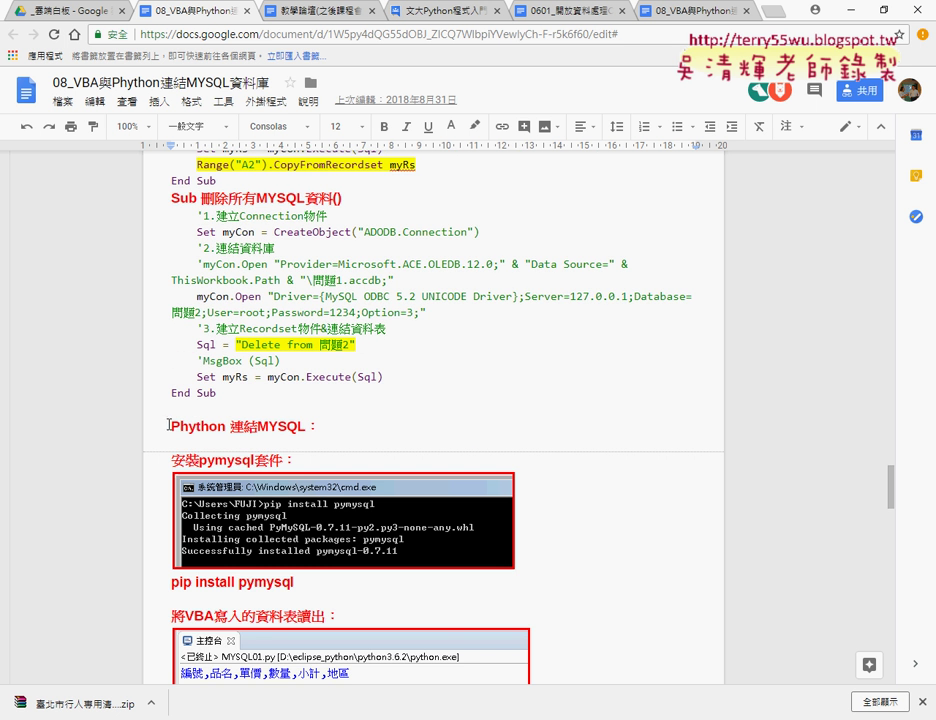
# Step: Highlight Phython in the heading, pymysql in 'pip install pymysql', and the import sqlite3 line
pyautogui.moveTo(171, 426); pyautogui.dragTo(226, 425)
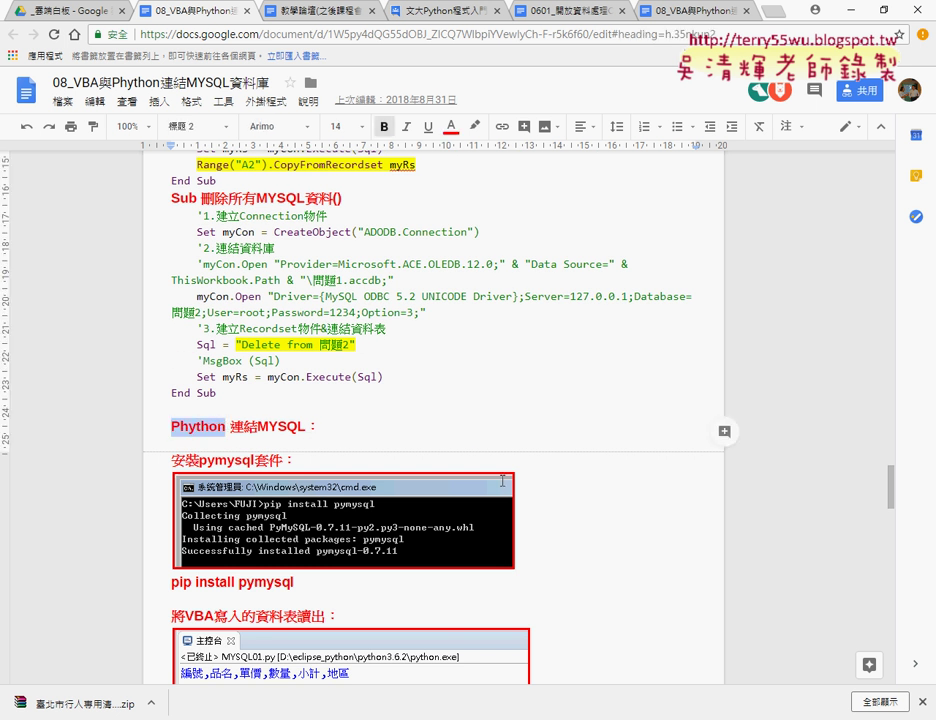
pyautogui.scroll(-3, 542, 481)
pyautogui.scroll(-2, 542, 481)
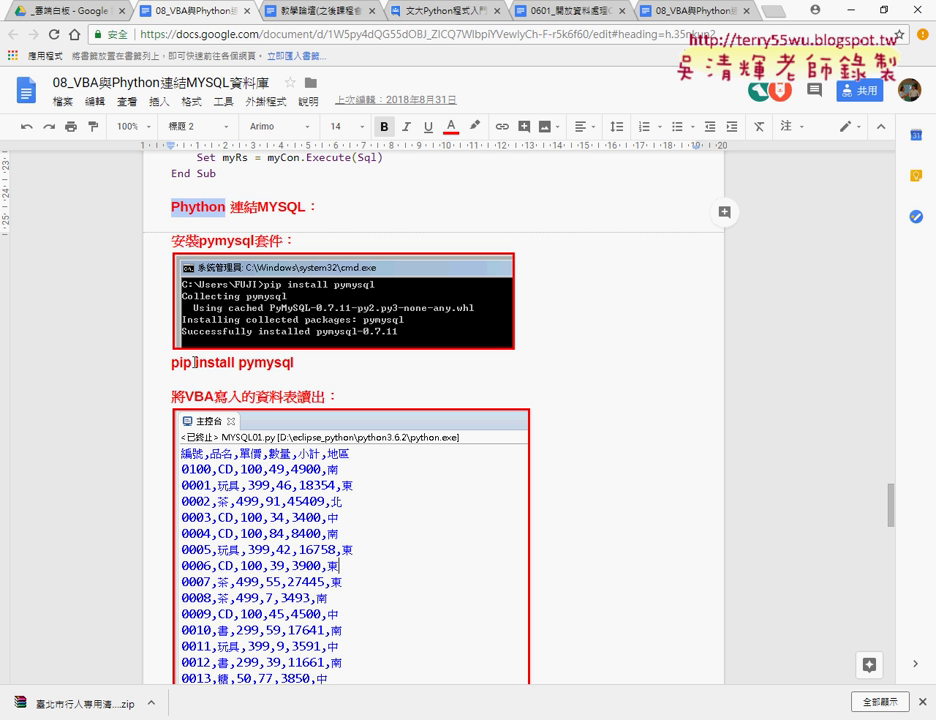
pyautogui.click(240, 365)
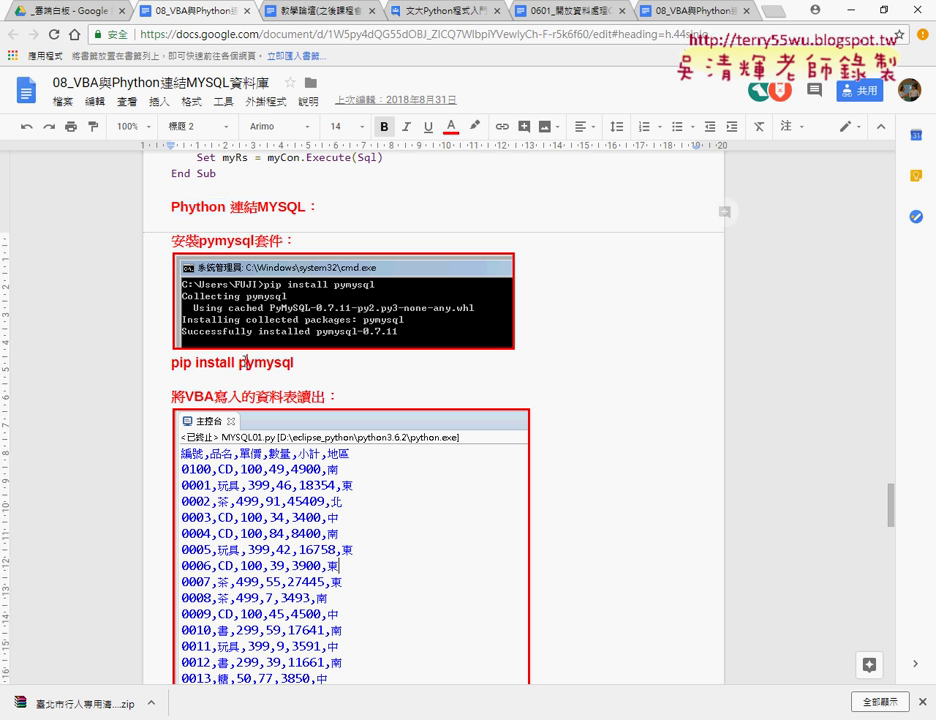
pyautogui.moveTo(240, 365); pyautogui.dragTo(297, 364)
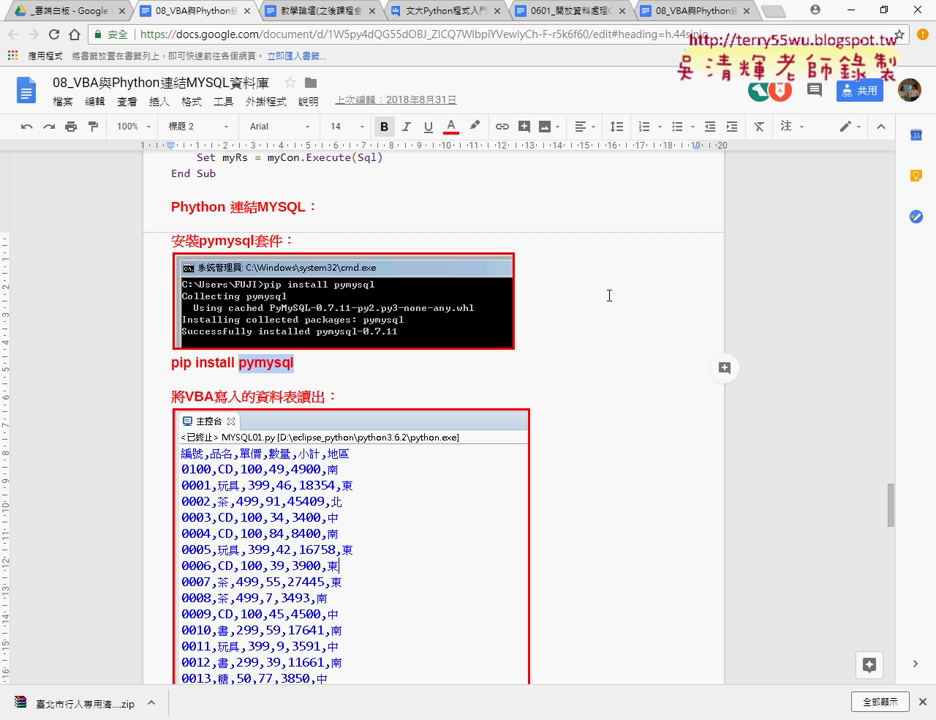
pyautogui.scroll(-3, 410, 363)
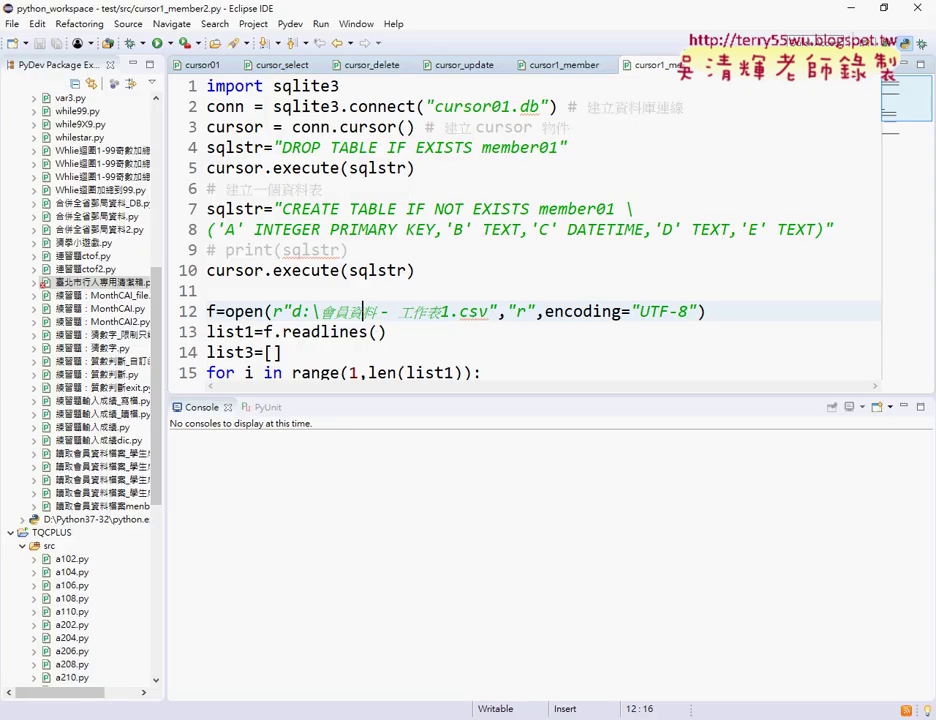
pyautogui.moveTo(340, 86); pyautogui.dragTo(207, 86)
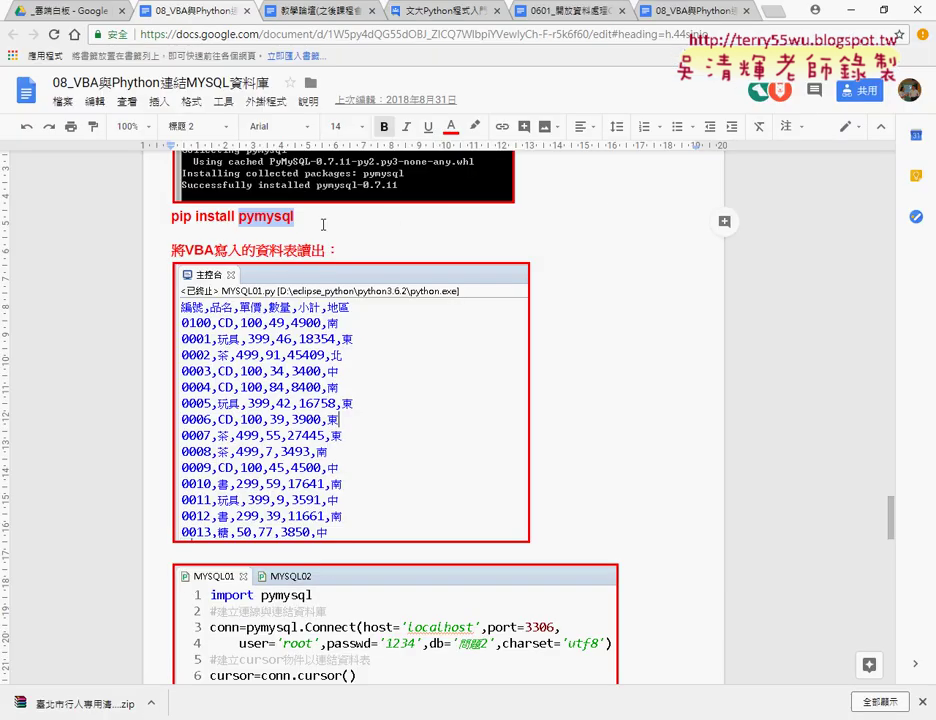
# Step: Scroll until all 16 lines of the MYSQL01 listing show, then select the file name cursor01.db
pyautogui.scroll(-2, 549, 365)
pyautogui.scroll(-3, 549, 365)
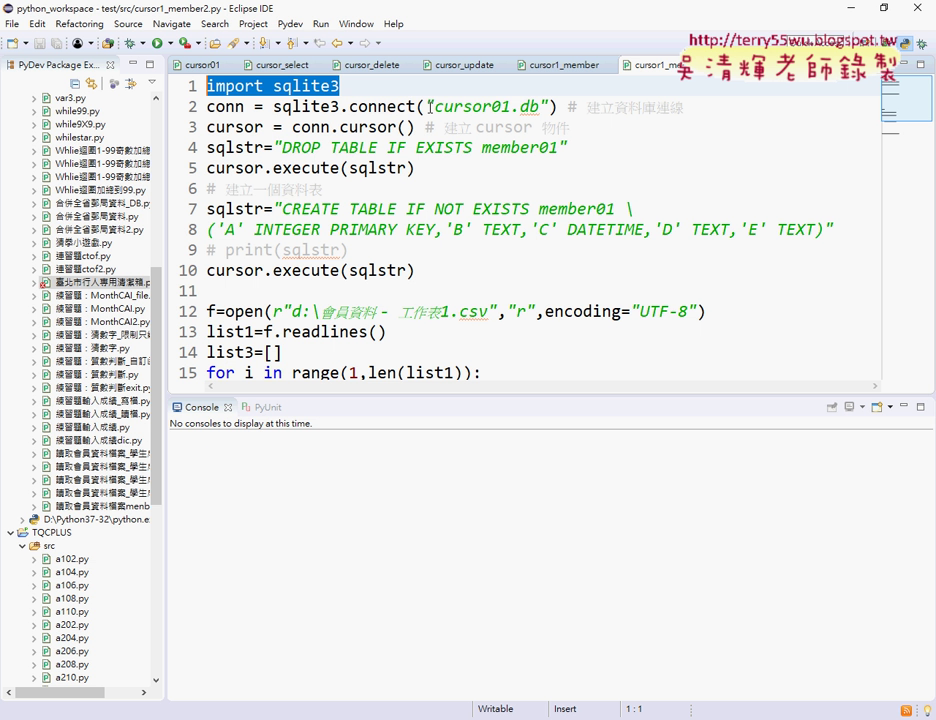
pyautogui.moveTo(434, 106); pyautogui.dragTo(541, 107)
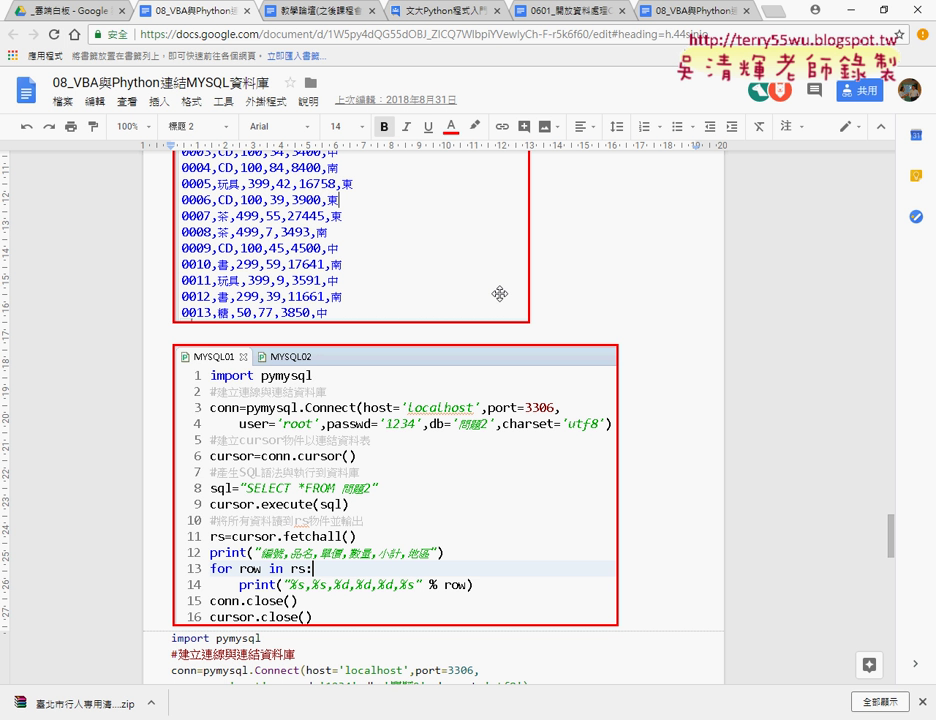
# Step: Back in the Google Docs notes, scroll to the full MYSQL01 listing reading rows from 問題2
pyautogui.scroll(-2, 300, 320)
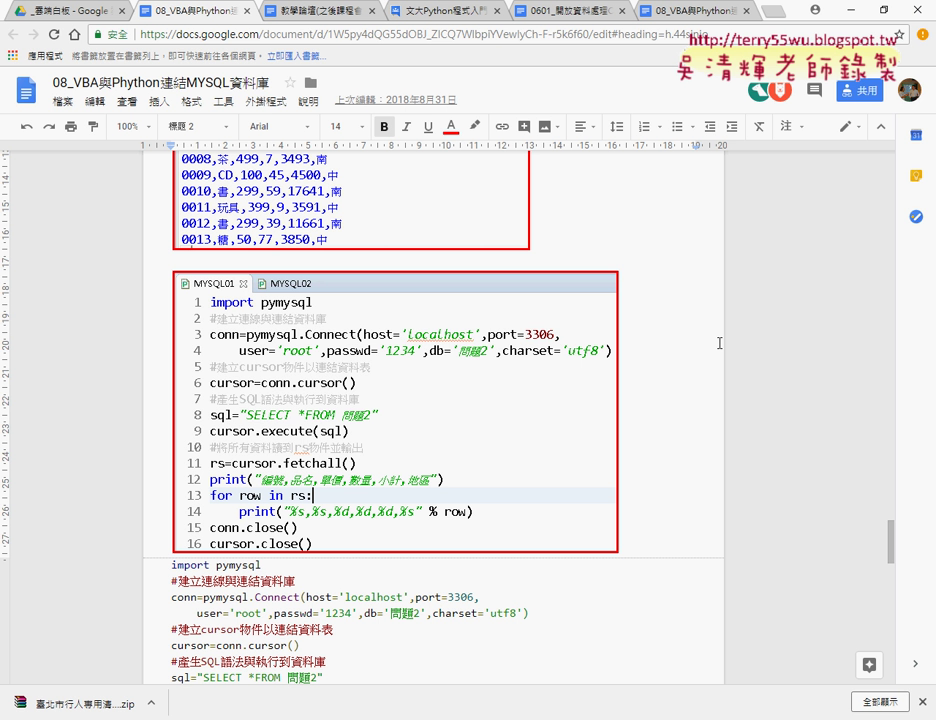
# Step: Select the MYSQL01 code image, then open 開啟網路和網際網路設定 from the taskbar network icon
pyautogui.click(370, 340)
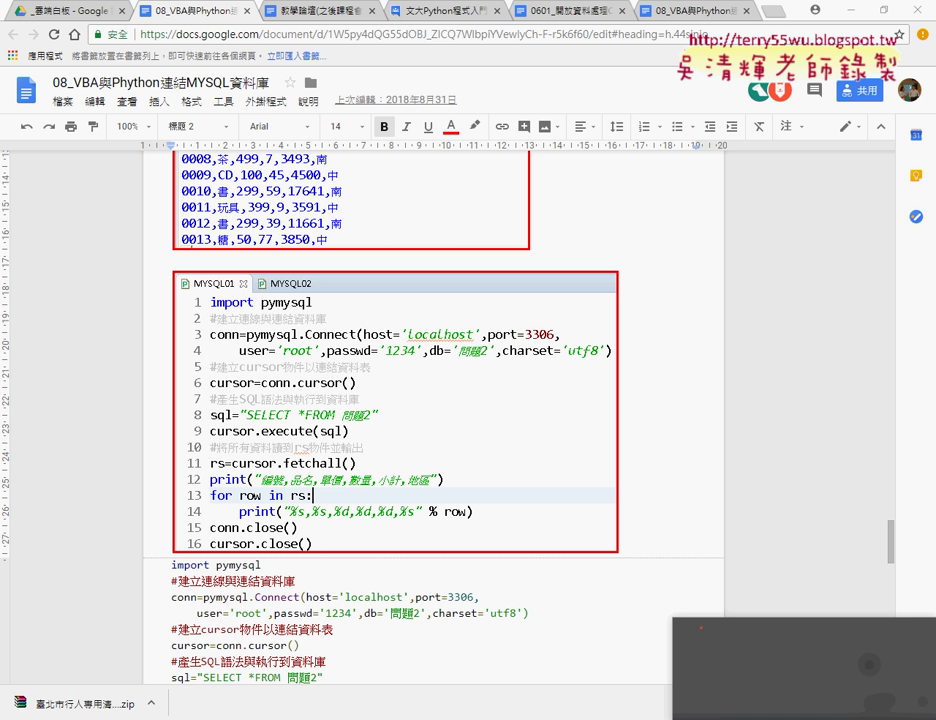
pyautogui.click(792, 528)
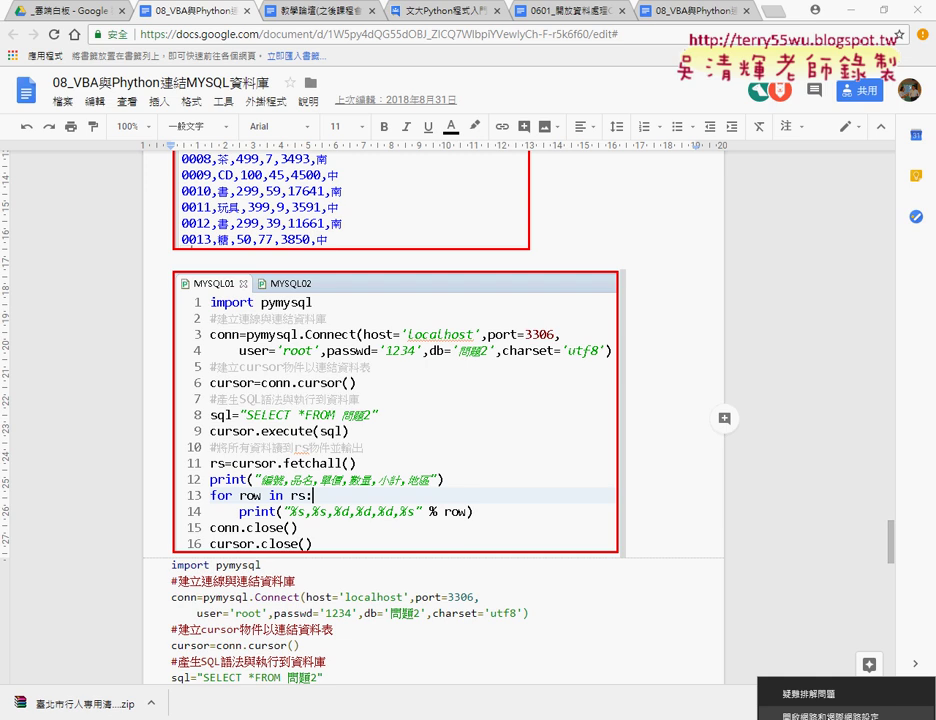
pyautogui.click(828, 715)
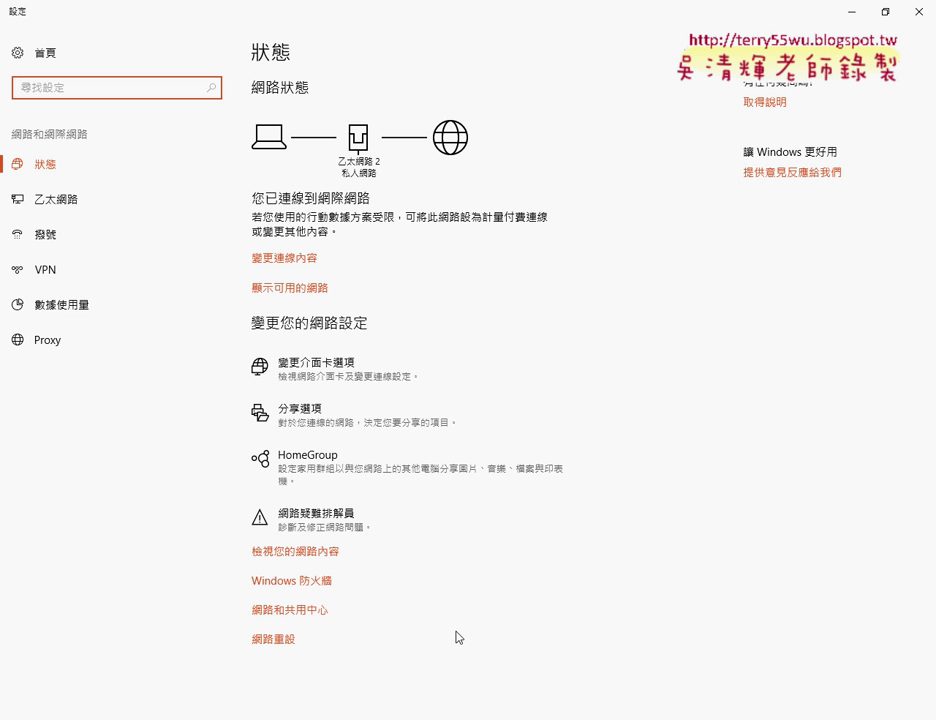
# Step: Open the adapter options and view, then close, the 乙太網路 2 adapter's properties
pyautogui.click(352, 385)
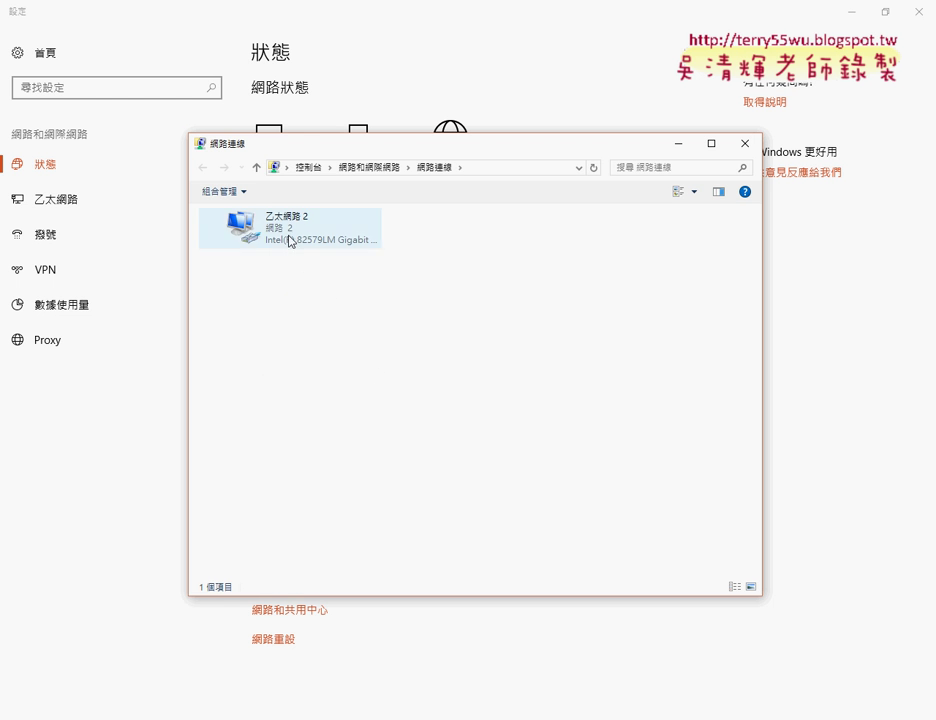
pyautogui.rightClick(289, 241)
pyautogui.click(328, 376)
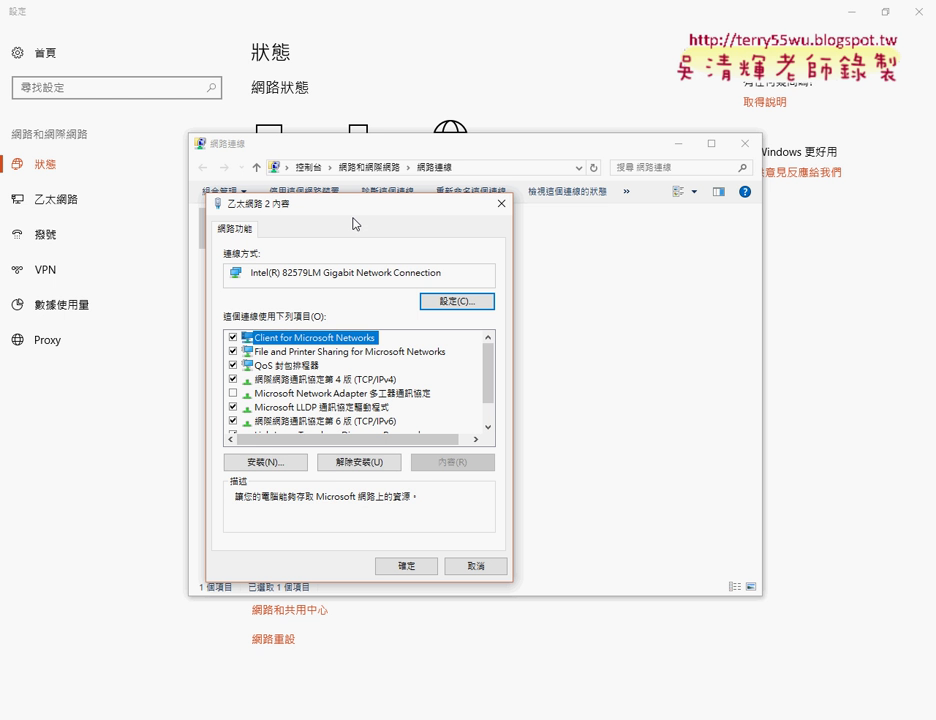
pyautogui.moveTo(465, 184); pyautogui.dragTo(480, 182)
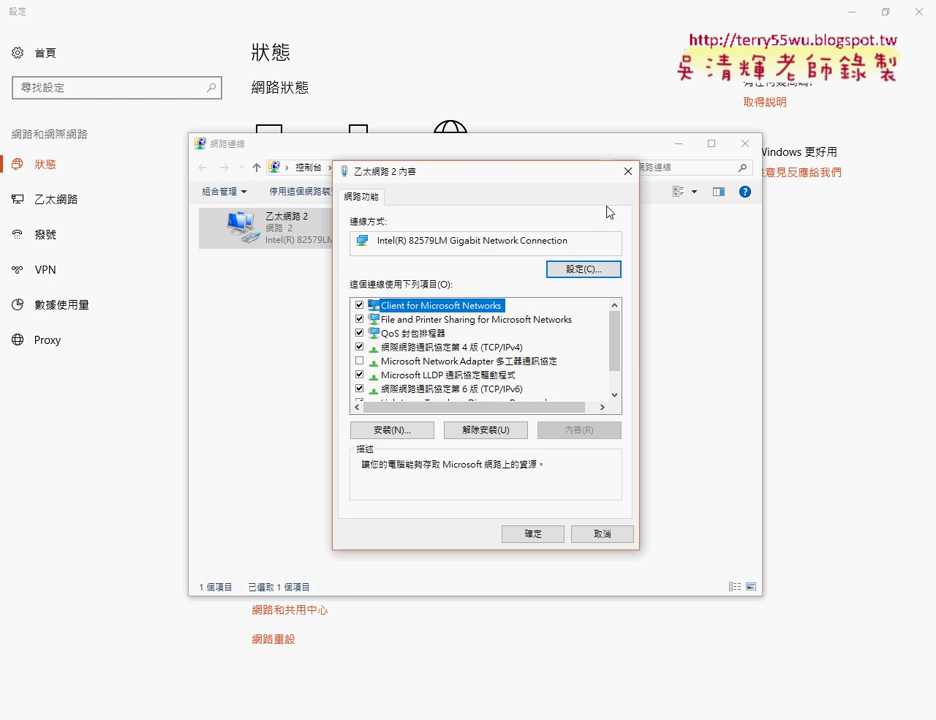
pyautogui.click(627, 172)
# Step: Open the 乙太網路 2 status window and bring up its 詳細資料 connection details
pyautogui.rightClick(278, 238)
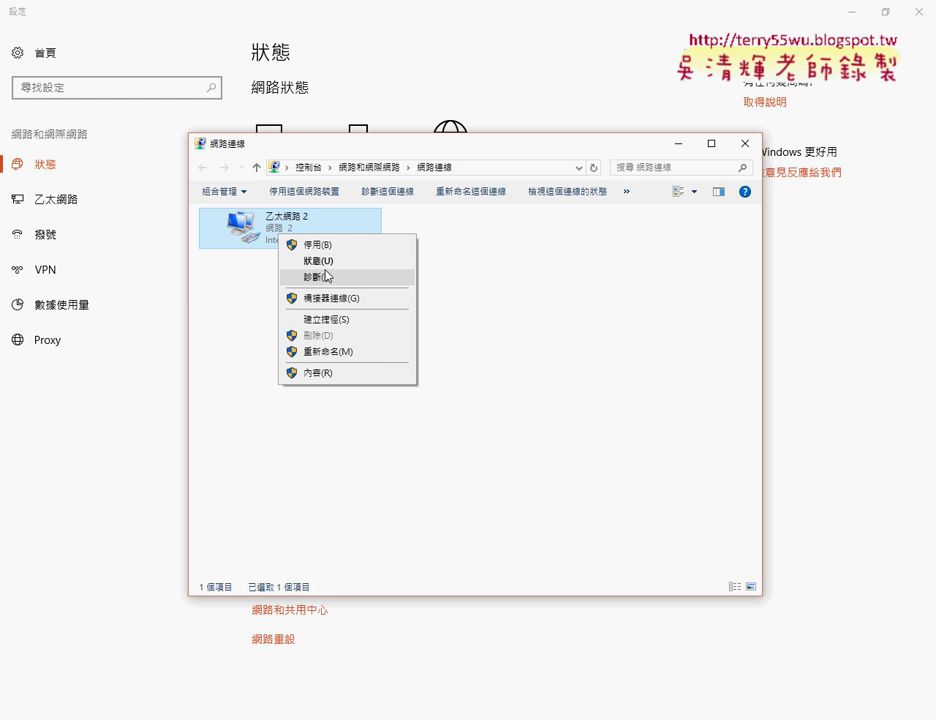
pyautogui.click(328, 261)
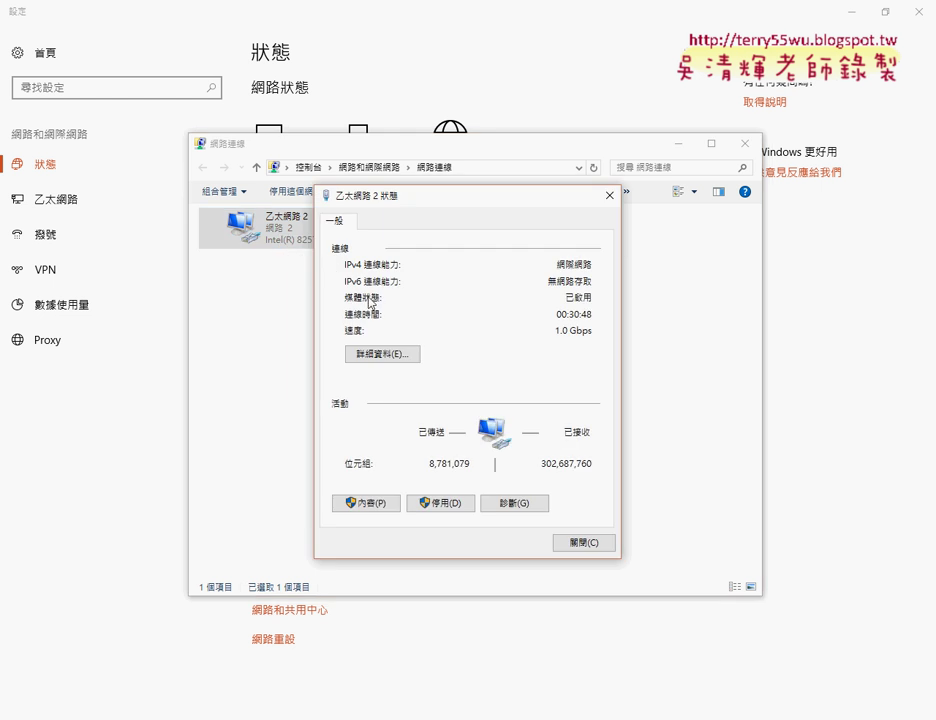
pyautogui.click(338, 503)
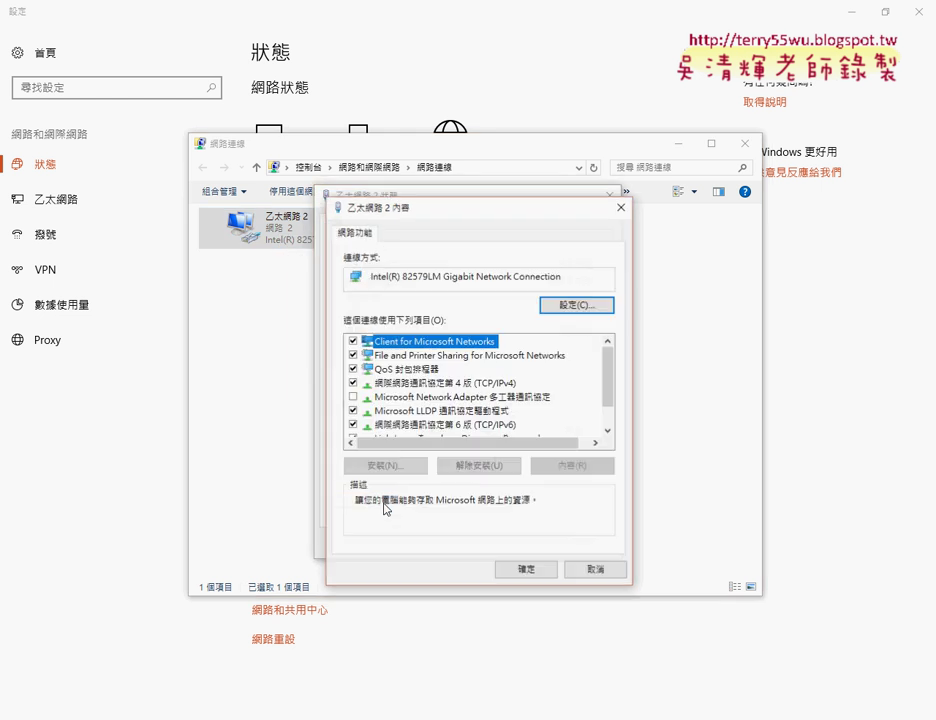
pyautogui.click(600, 569)
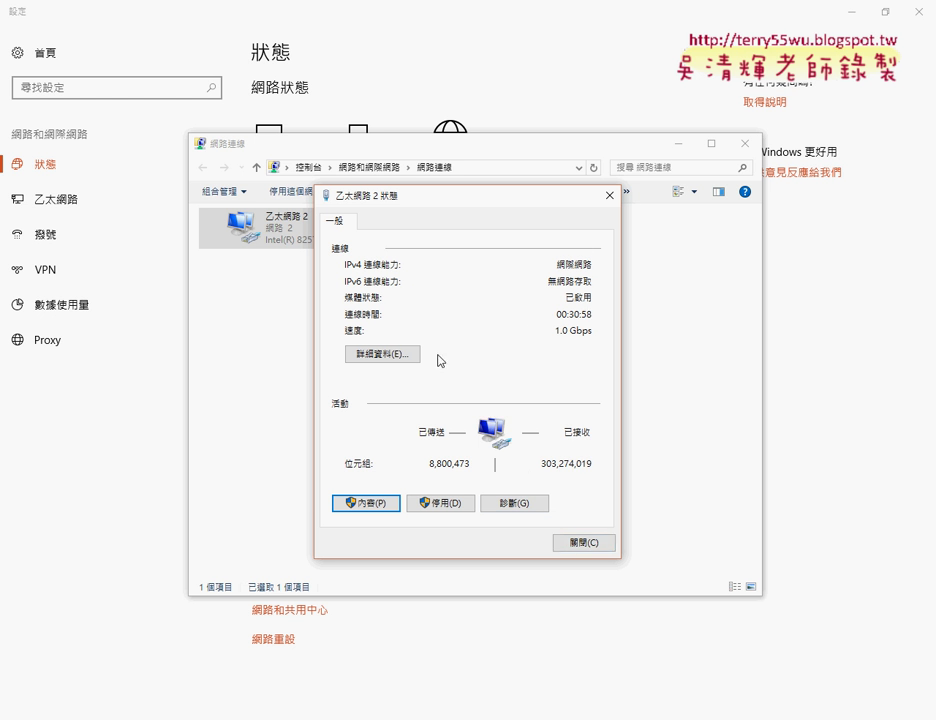
pyautogui.click(396, 356)
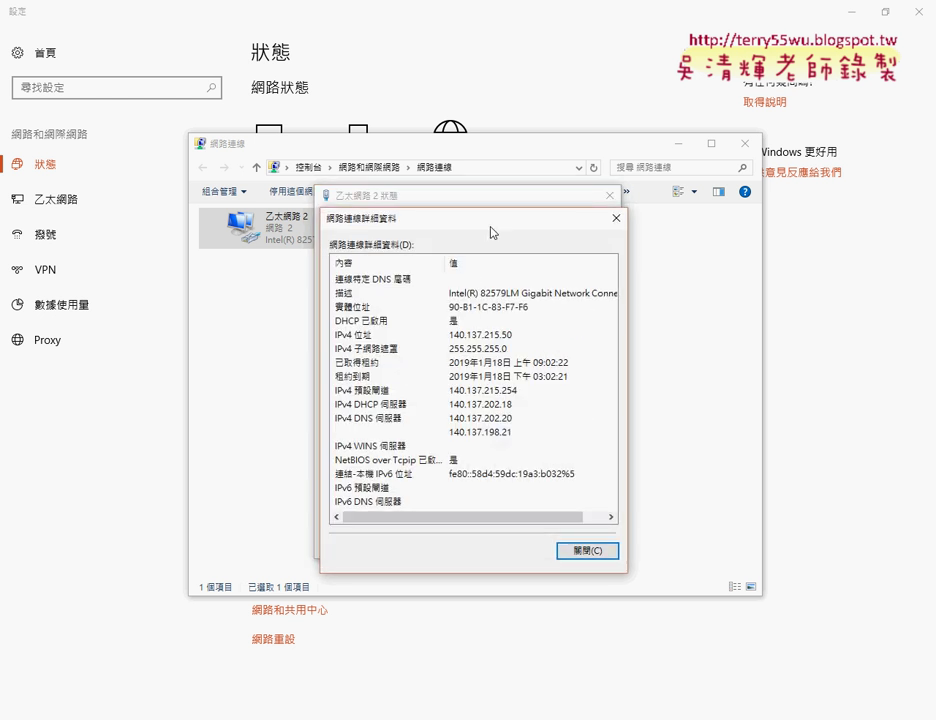
# Step: Move the details dialog aside and select the IPv4 位址 row
pyautogui.moveTo(491, 227); pyautogui.dragTo(609, 136)
pyautogui.click(550, 244)
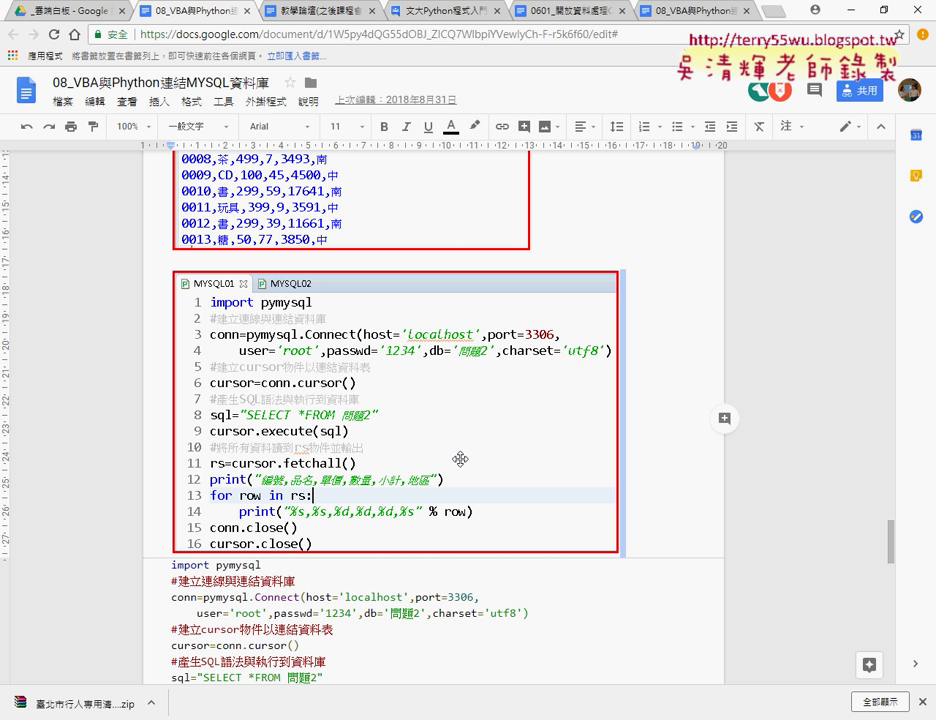
# Step: Scroll through the rest of the course notes to the end of the document
pyautogui.scroll(-4, 459, 459)
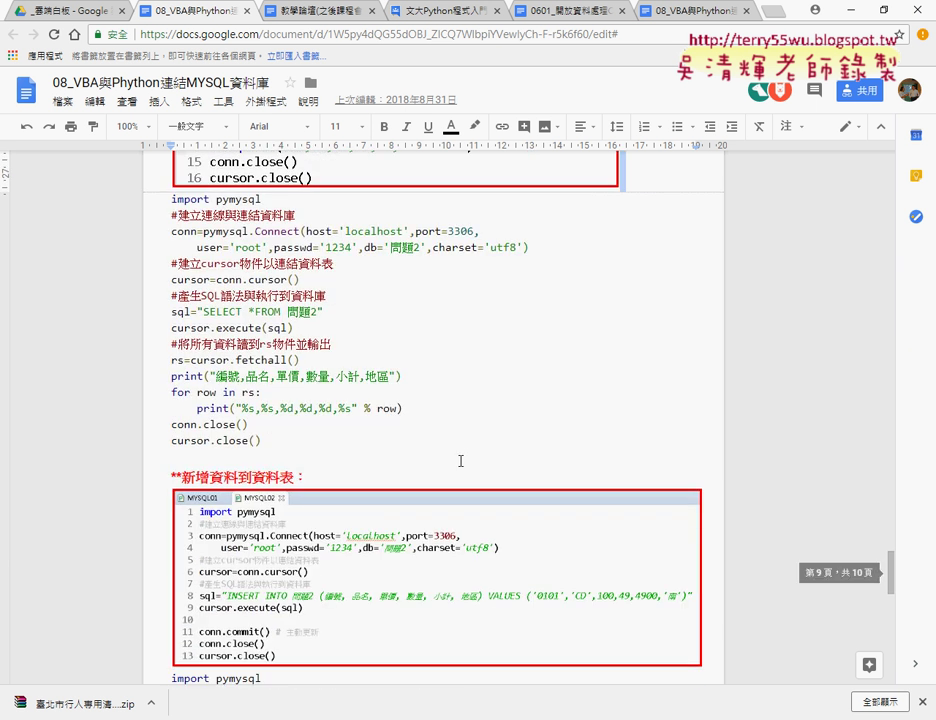
pyautogui.scroll(-2, 460, 460)
pyautogui.scroll(-2, 460, 460)
pyautogui.scroll(-2, 460, 460)
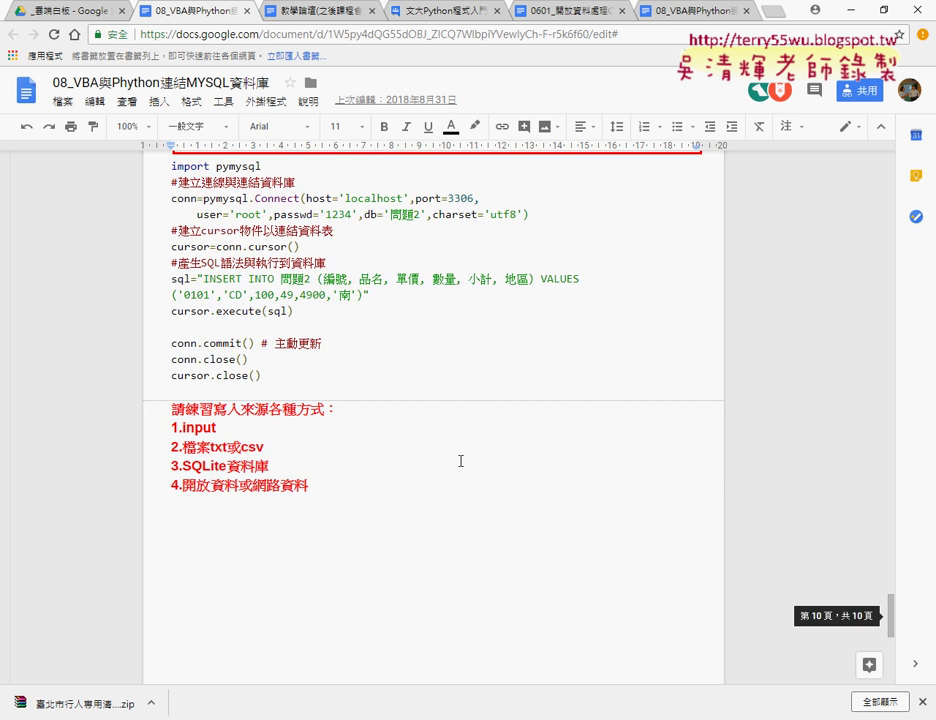
pyautogui.scroll(-2, 462, 467)
pyautogui.scroll(-3, 460, 467)
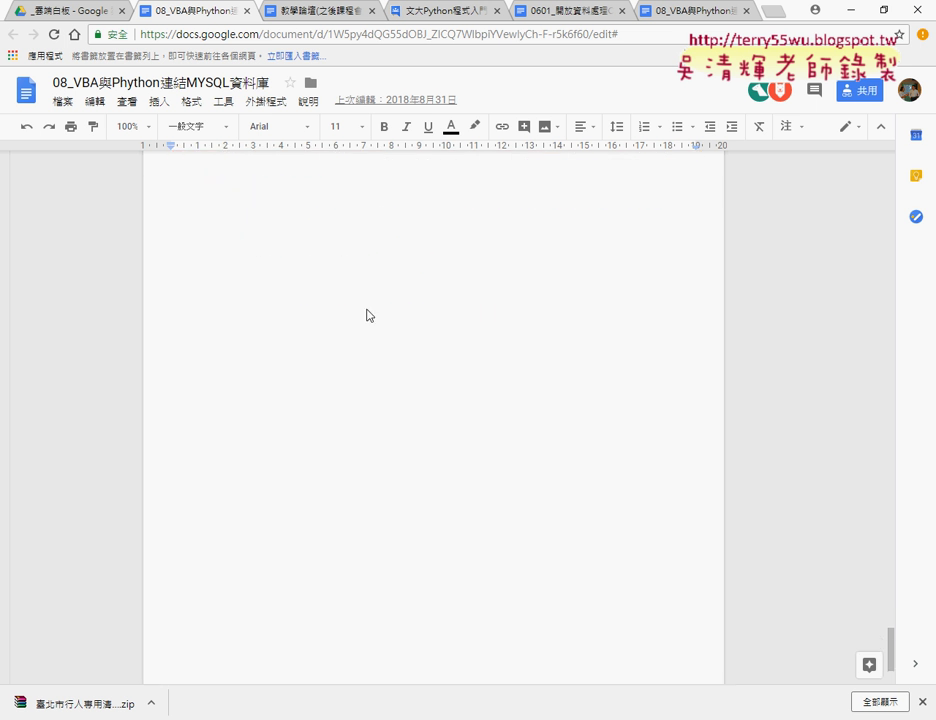
pyautogui.click(50, 12)
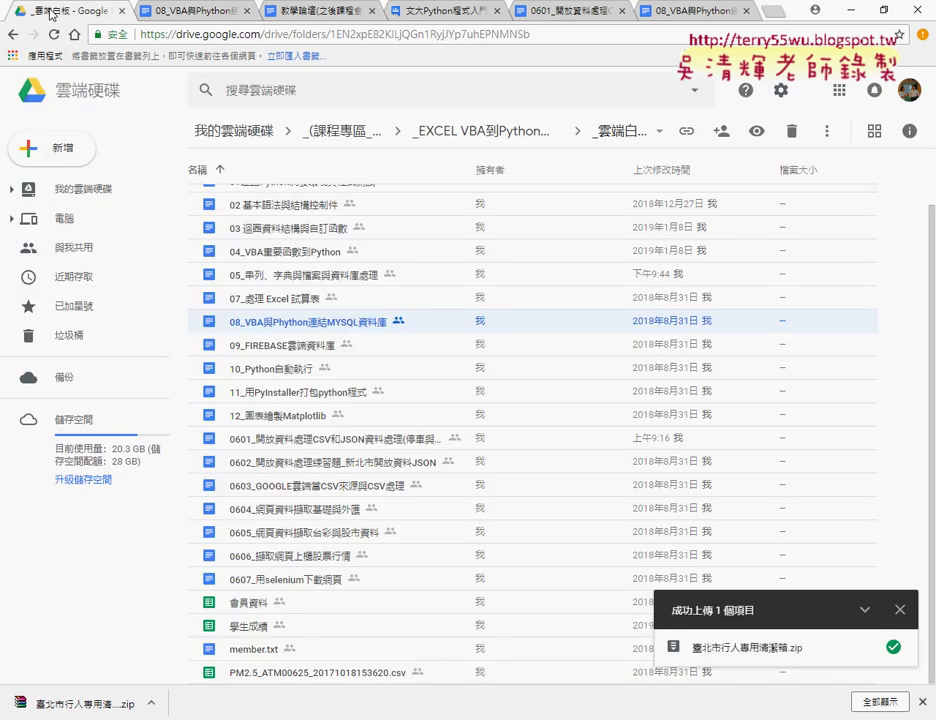
pyautogui.click(170, 11)
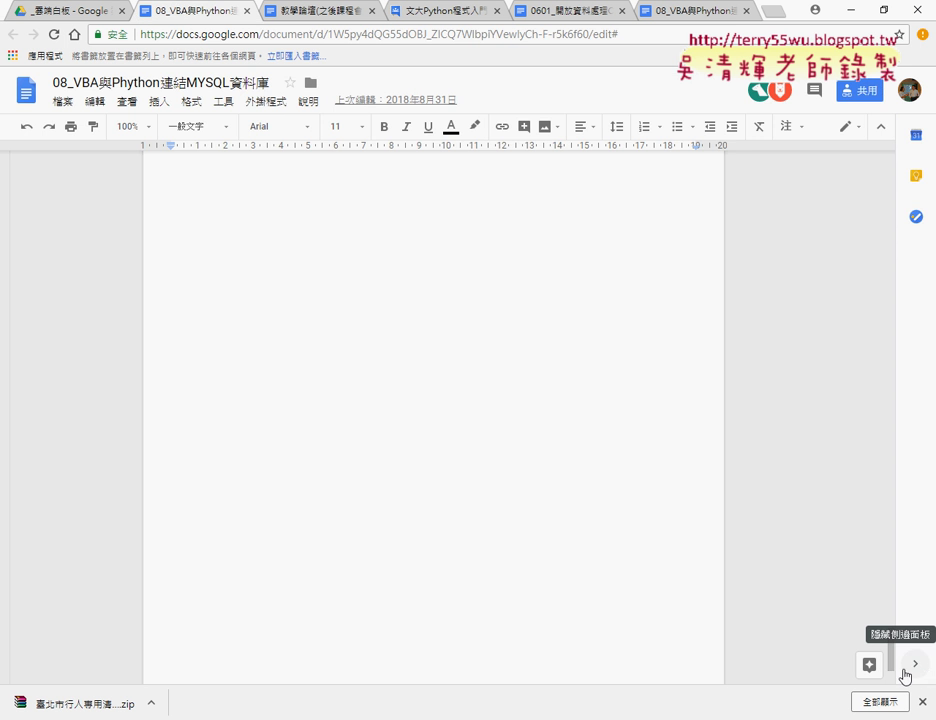
# Step: Return to the top, select XAMPP563 in the heading, then move up to the parent Drive course folder
pyautogui.moveTo(890, 652); pyautogui.dragTo(890, 165)
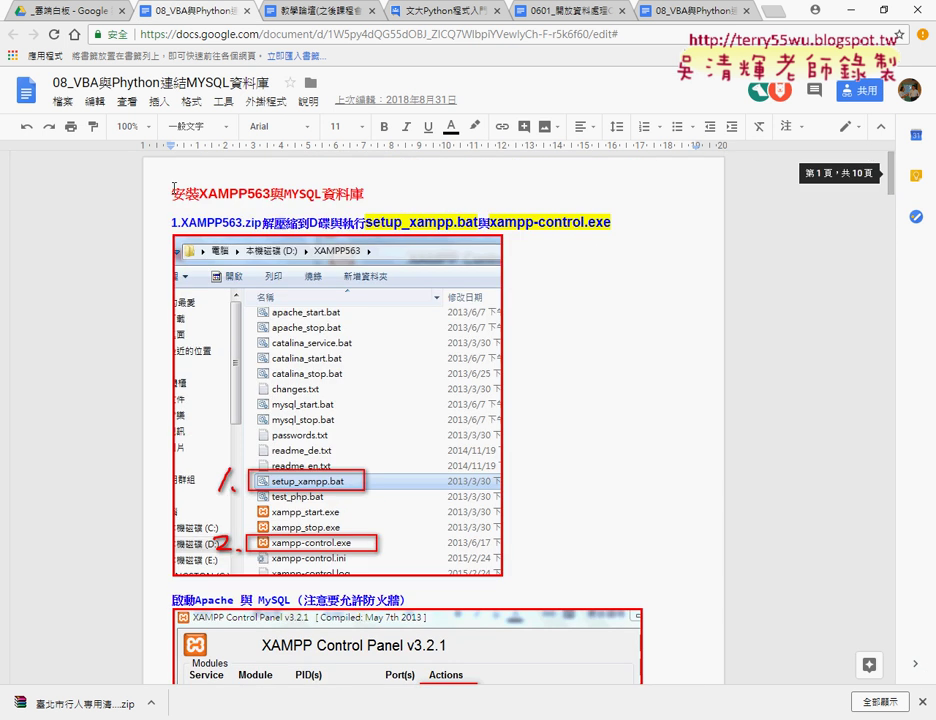
pyautogui.moveTo(199, 193); pyautogui.dragTo(271, 187)
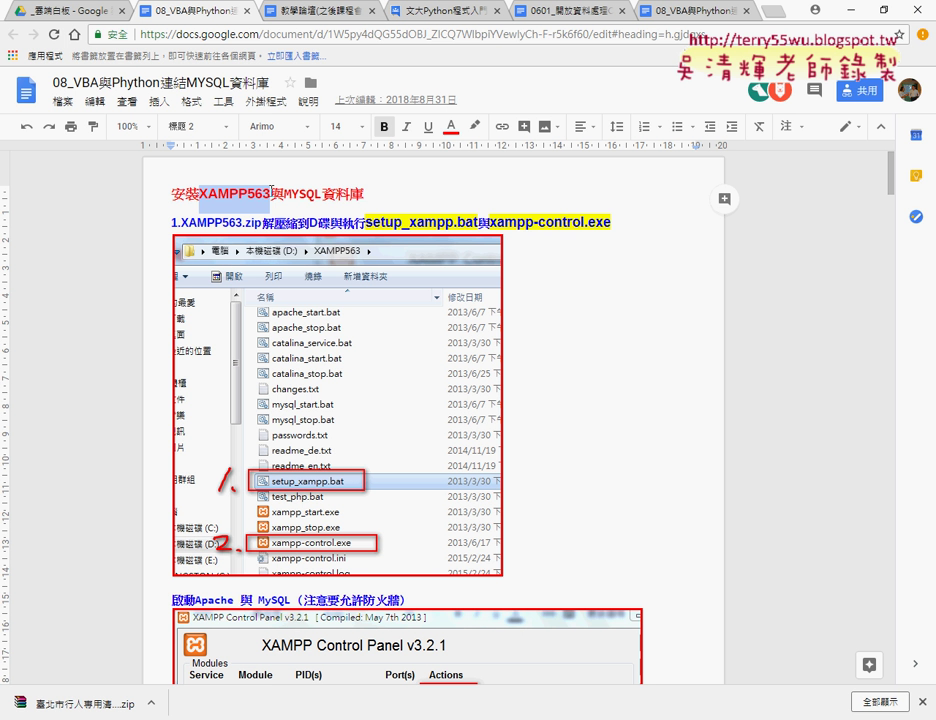
pyautogui.click(53, 10)
pyautogui.click(13, 33)
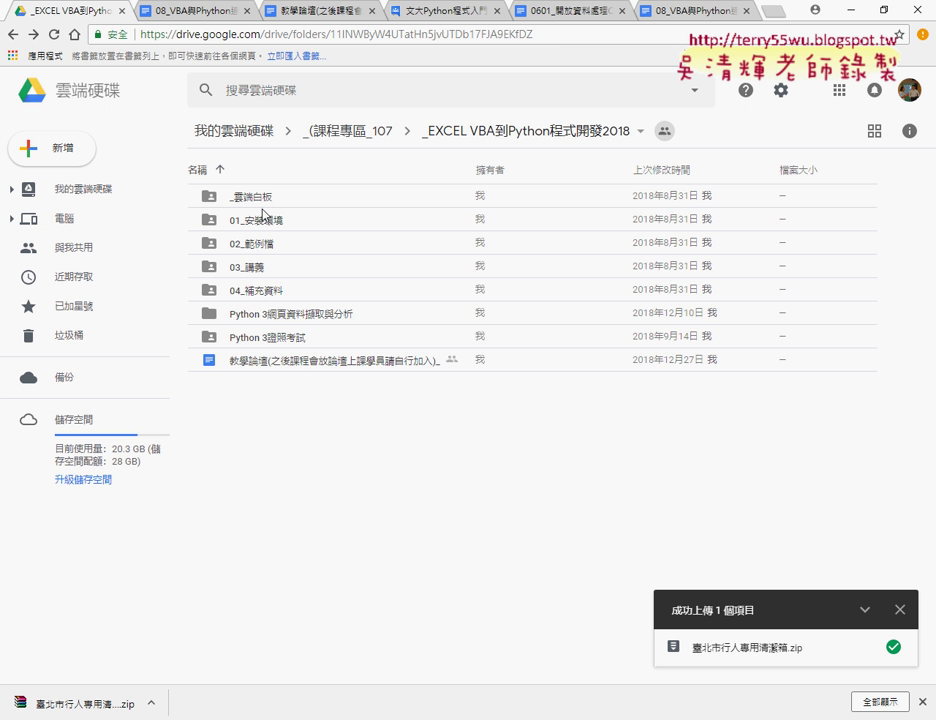
# Step: Look inside 04_補充資料, then open the 01_安裝環境 folder containing XAMPP563.zip
pyautogui.doubleClick(262, 290)
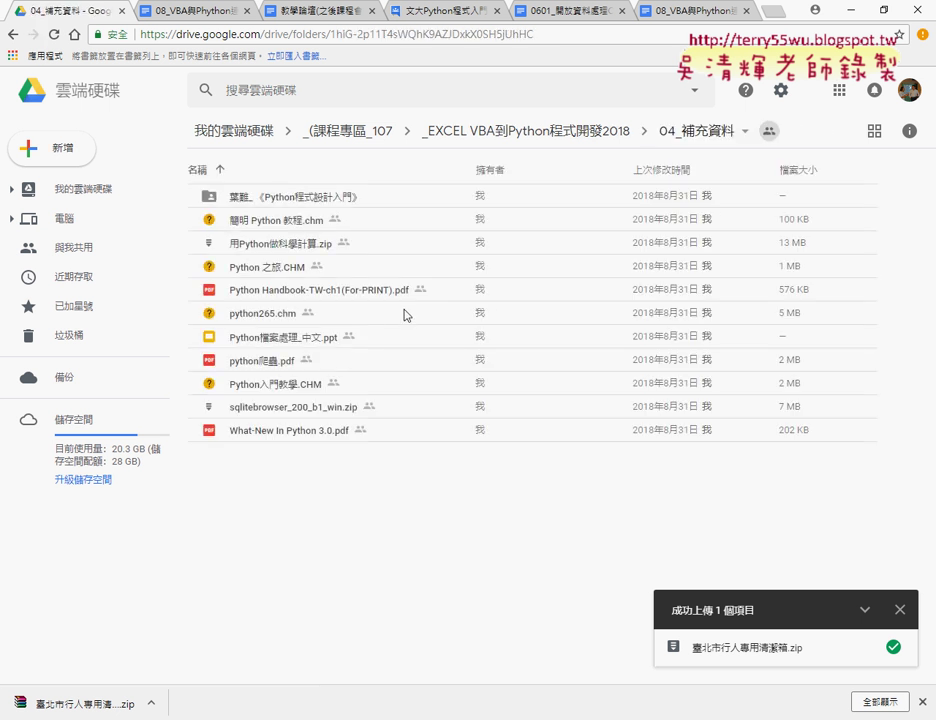
pyautogui.click(14, 35)
pyautogui.doubleClick(261, 215)
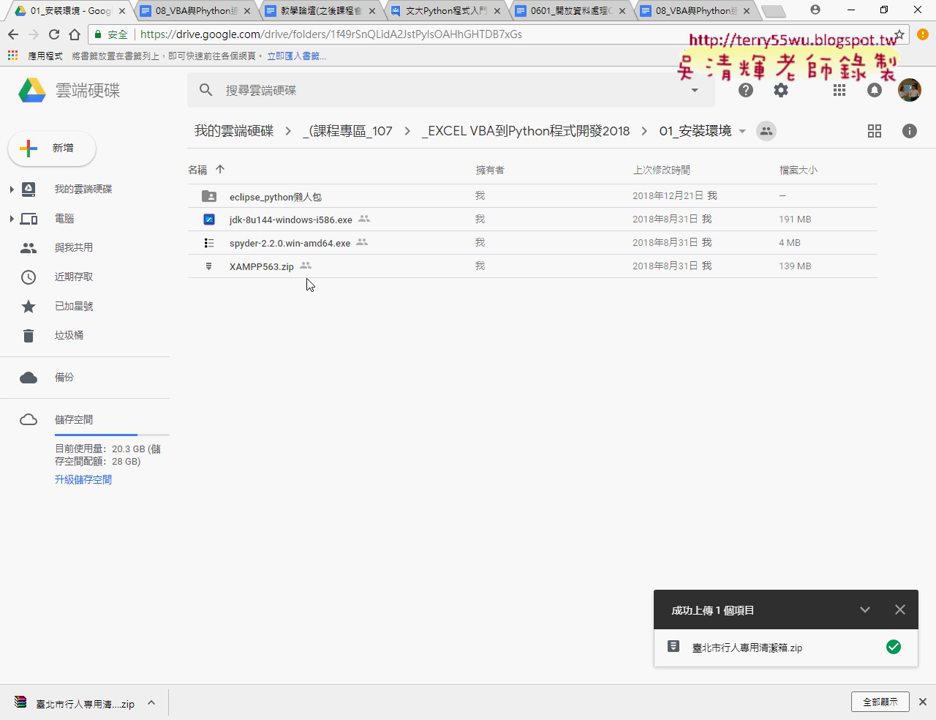
# Step: Download XAMPP563.zip via 下載, choosing 仍要下載 at the virus-scan warning, and return to the notes
pyautogui.click(272, 272)
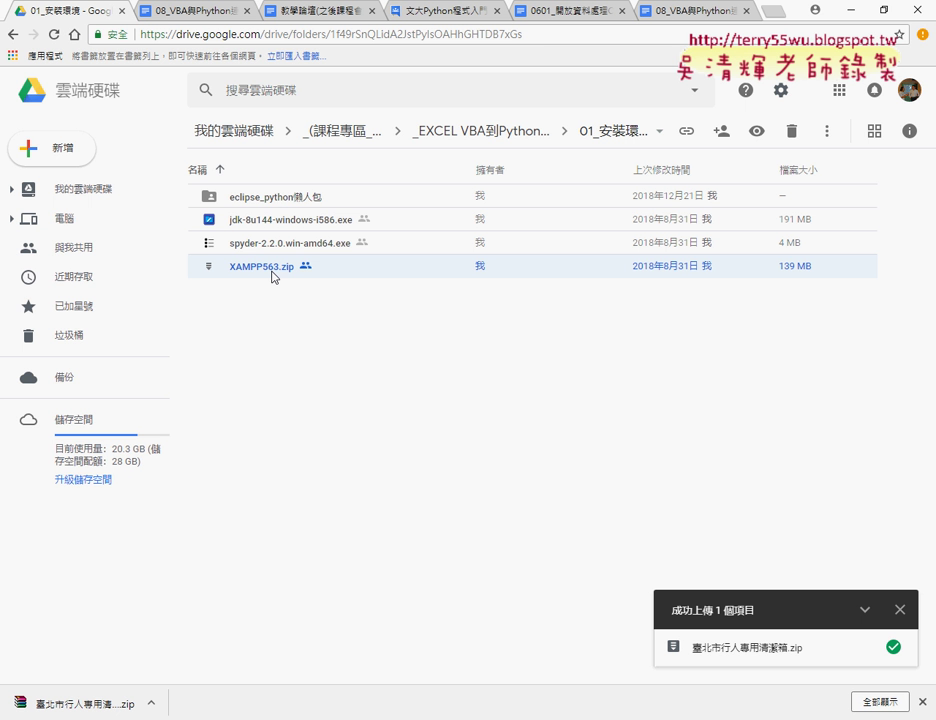
pyautogui.rightClick(272, 274)
pyautogui.click(322, 578)
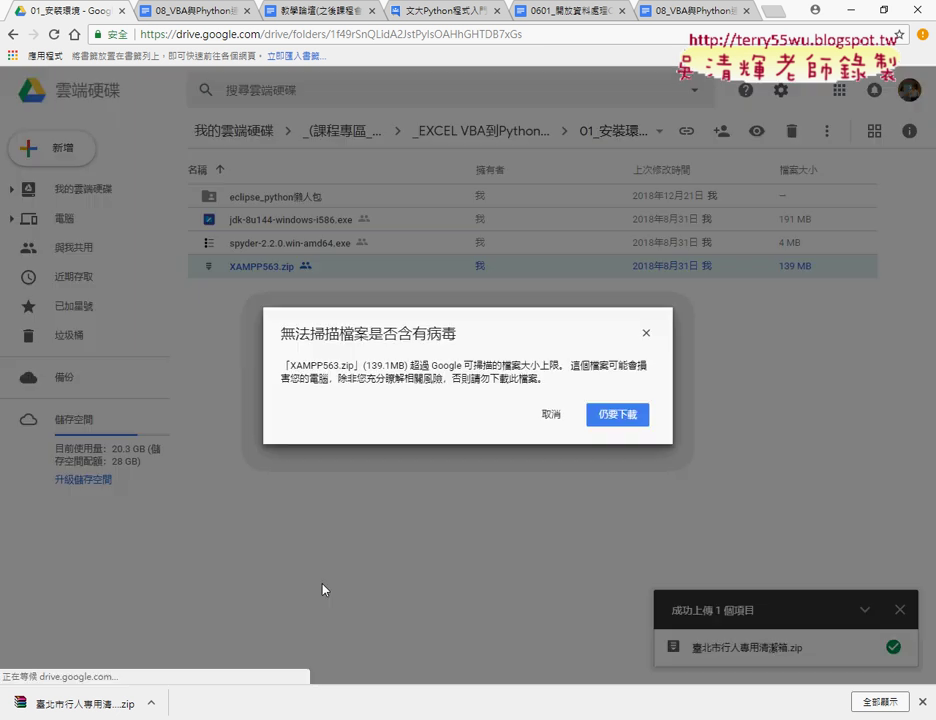
pyautogui.click(632, 414)
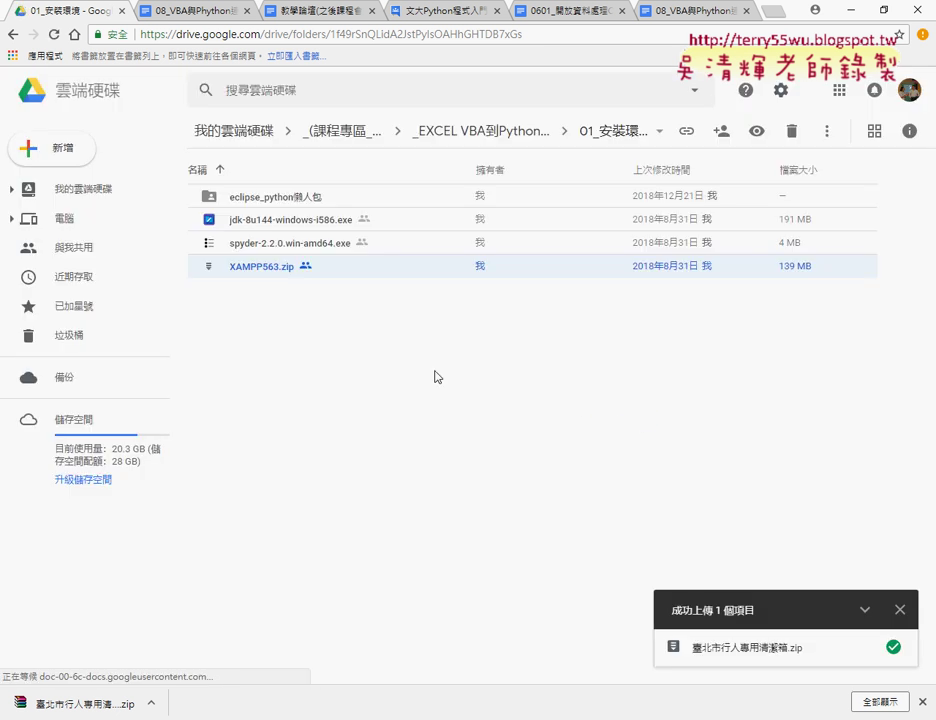
pyautogui.click(195, 11)
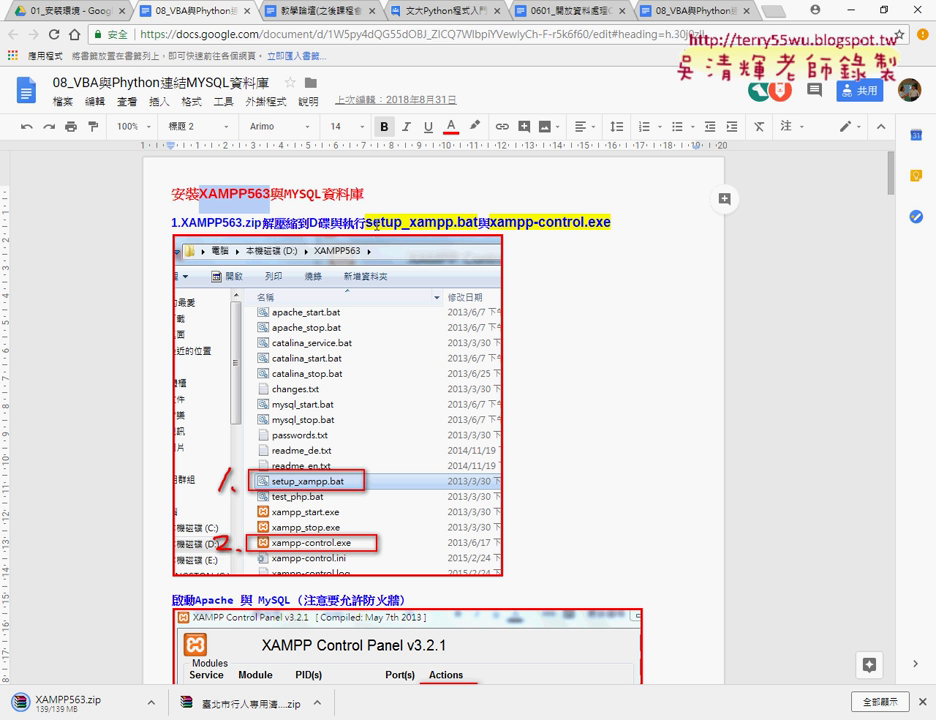
# Step: Select the setup_xampp.bat name in the heading and scroll to the Apache and MySQL Start section
pyautogui.press('Down')
pyautogui.moveTo(366, 221); pyautogui.dragTo(472, 221)
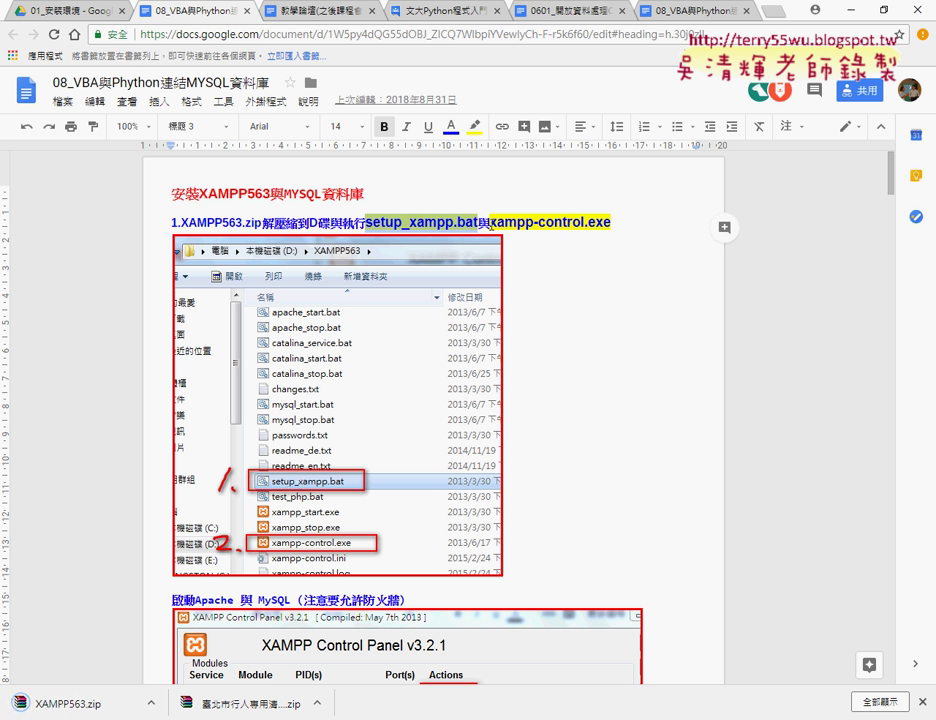
pyautogui.moveTo(477, 221); pyautogui.dragTo(610, 221)
pyautogui.scroll(-1, 659, 350)
pyautogui.scroll(-3, 659, 350)
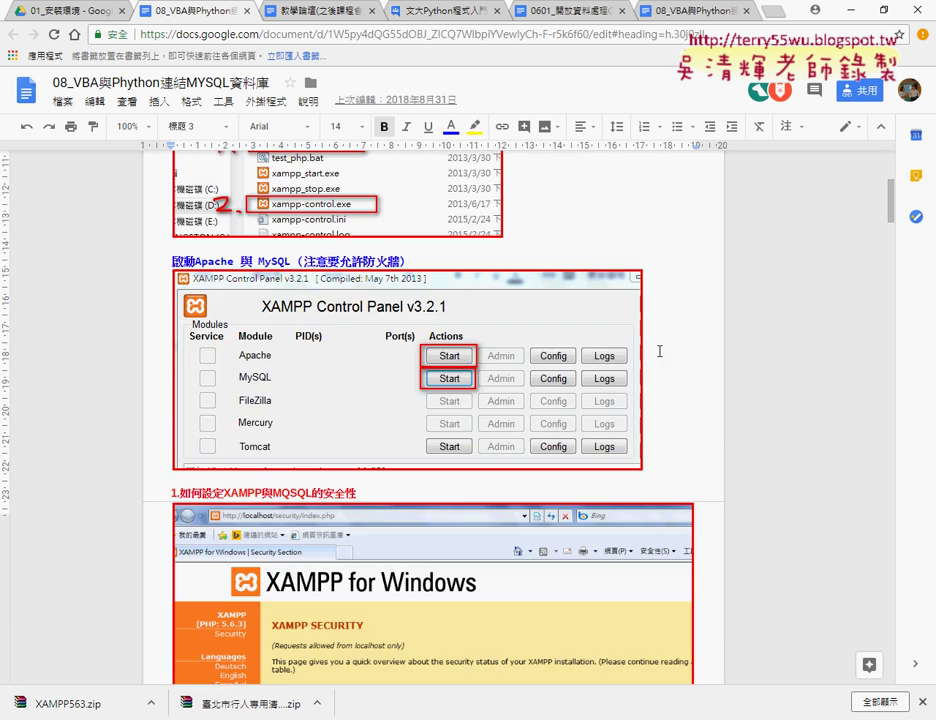
pyautogui.scroll(-1, 659, 350)
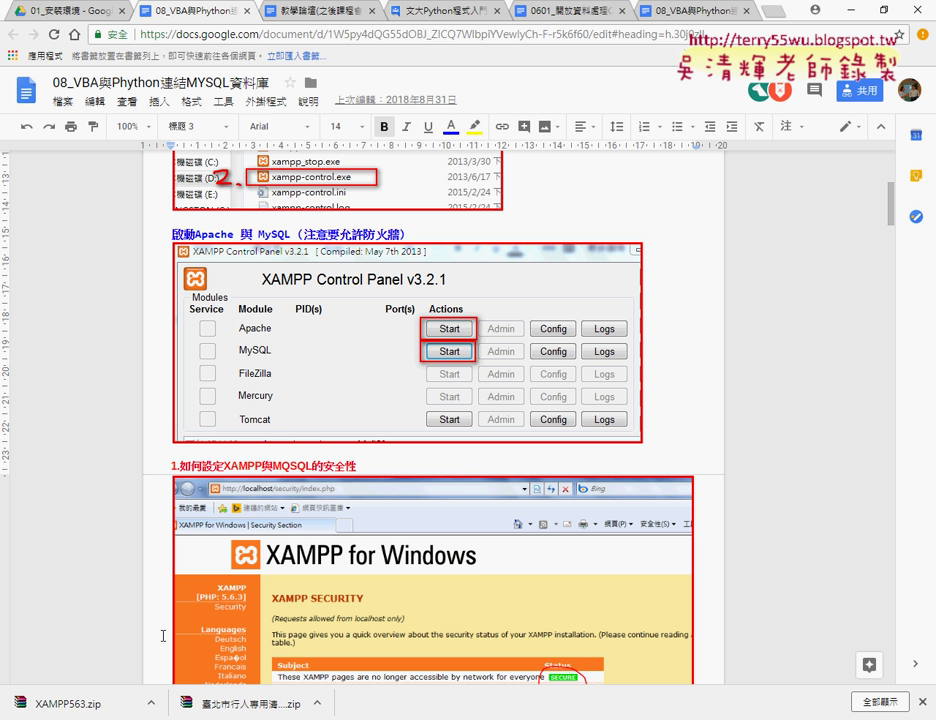
# Step: Show the downloaded XAMPP563.zip on drive D and extract it with WinRAR into XAMPP563\
pyautogui.click(151, 703)
pyautogui.click(180, 657)
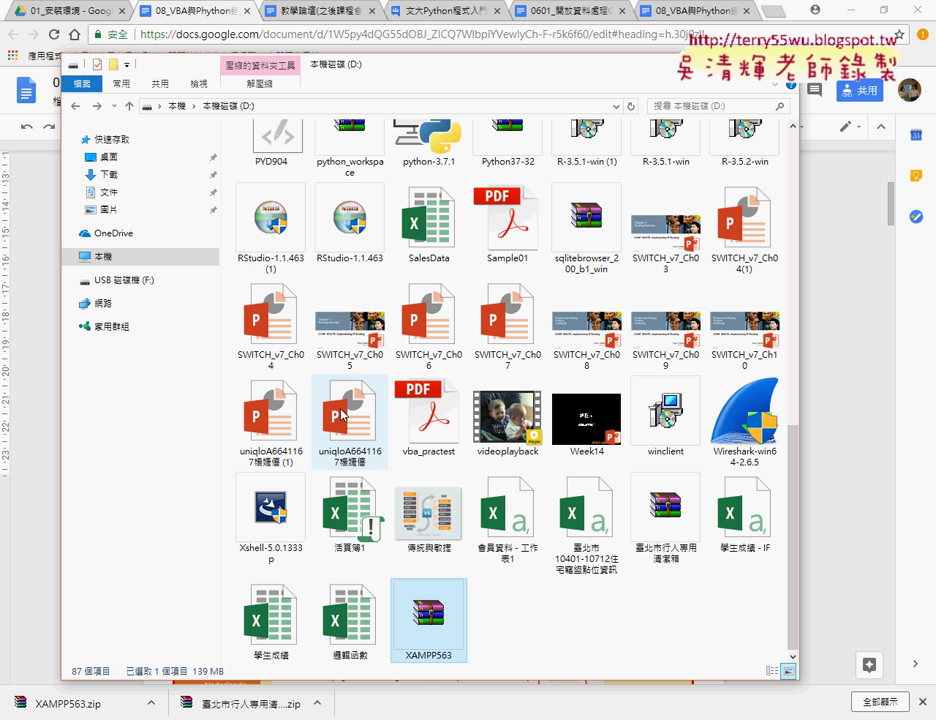
pyautogui.rightClick(432, 630)
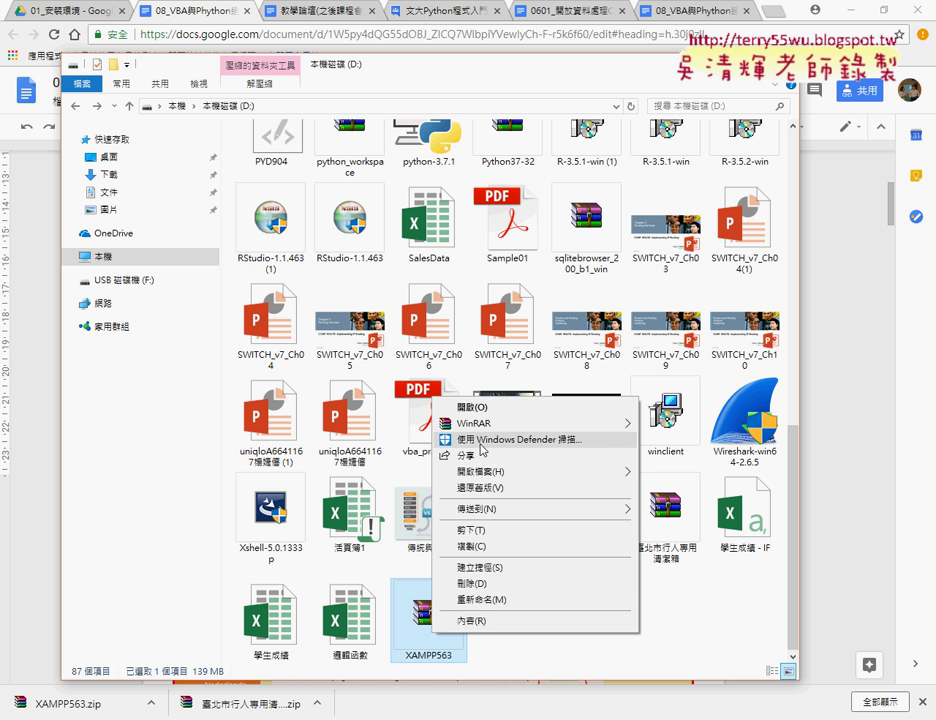
pyautogui.moveTo(474, 423)
pyautogui.click(700, 457)
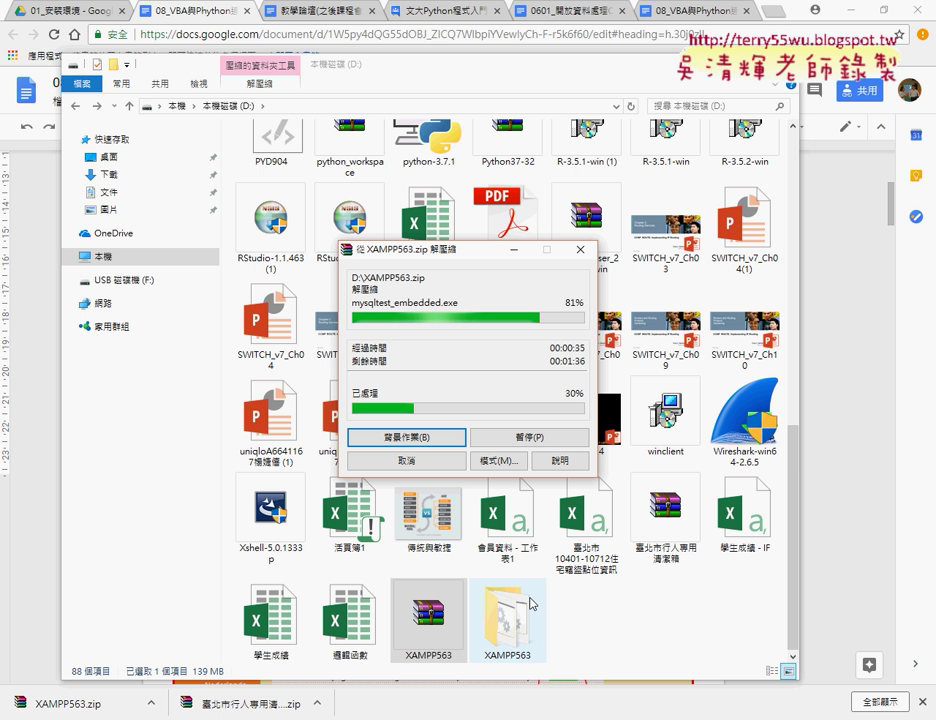
# Step: Go up to the course folder, enter _雲端白板 and open the 0601_開放資料處理CSV和JSON資料處理(停車與PM2.5) document
pyautogui.click(167, 9)
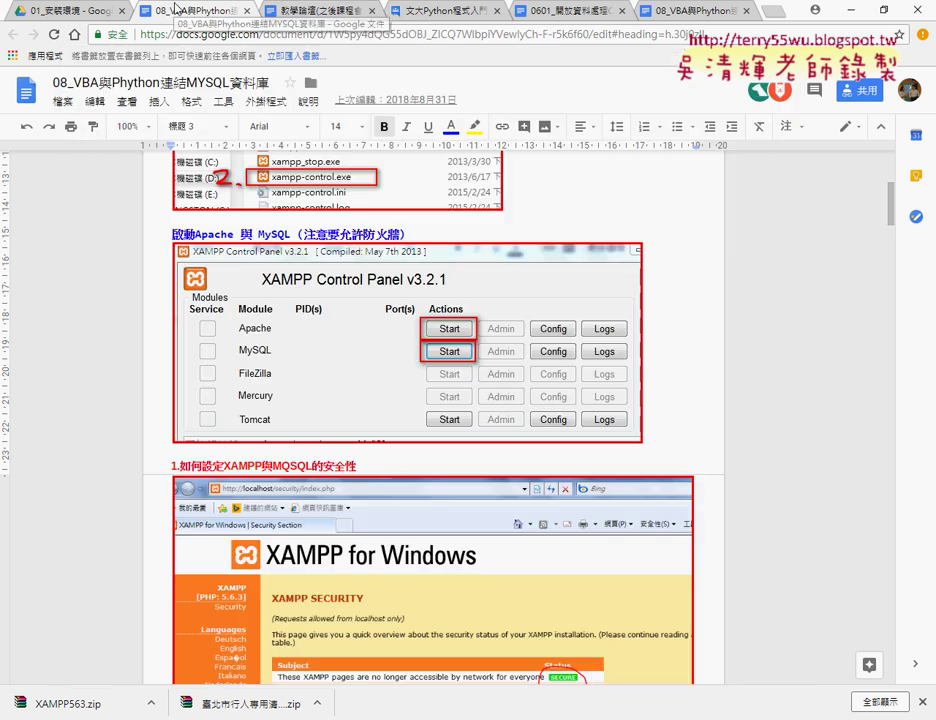
pyautogui.click(40, 12)
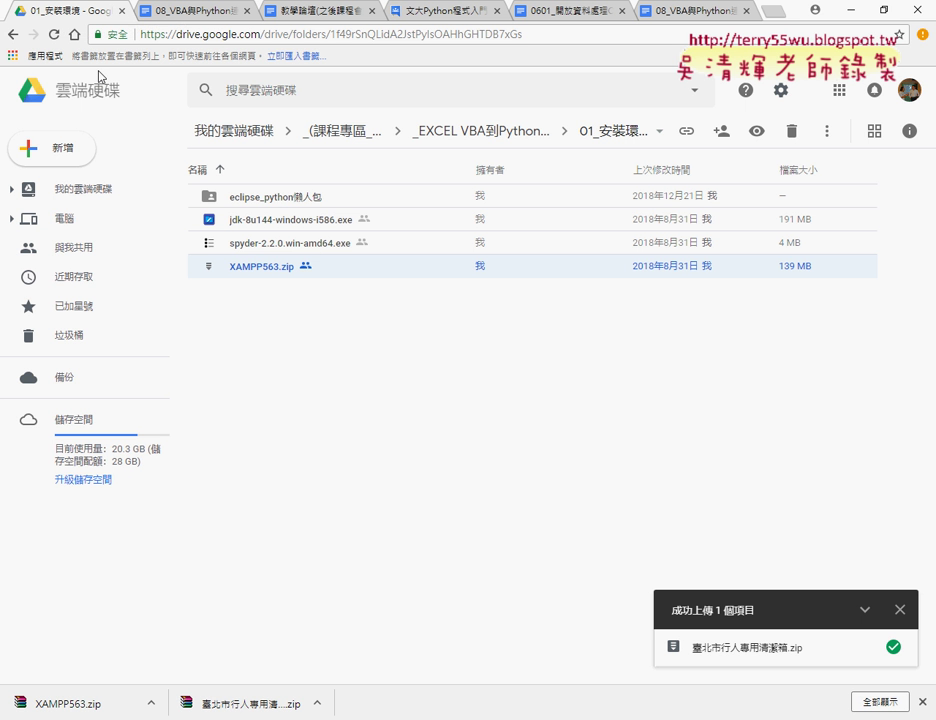
pyautogui.click(12, 33)
pyautogui.doubleClick(258, 198)
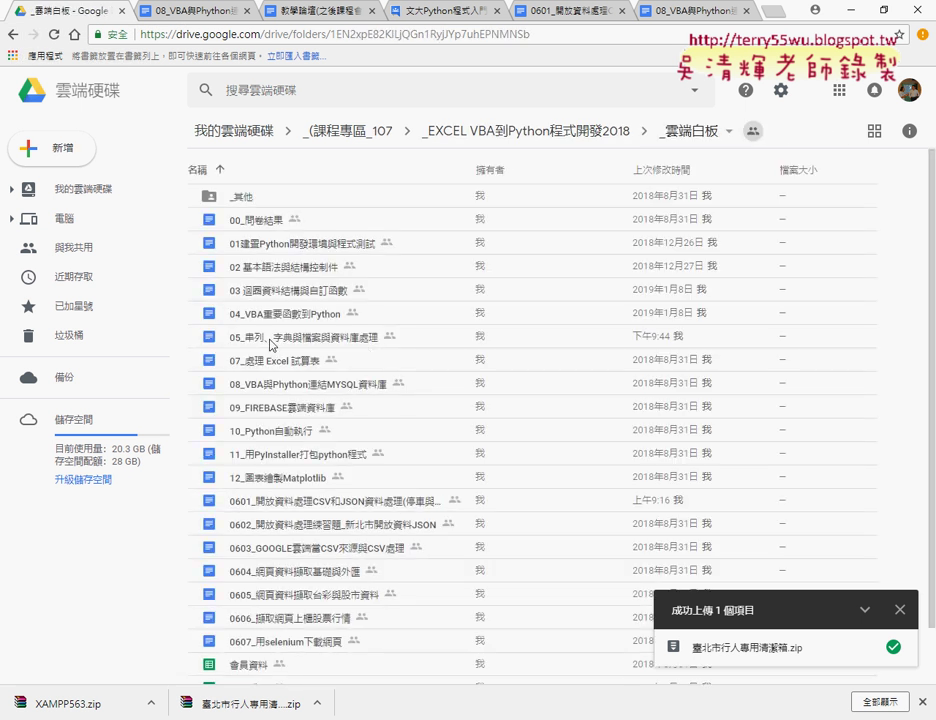
pyautogui.click(370, 341)
pyautogui.scroll(-1, 388, 385)
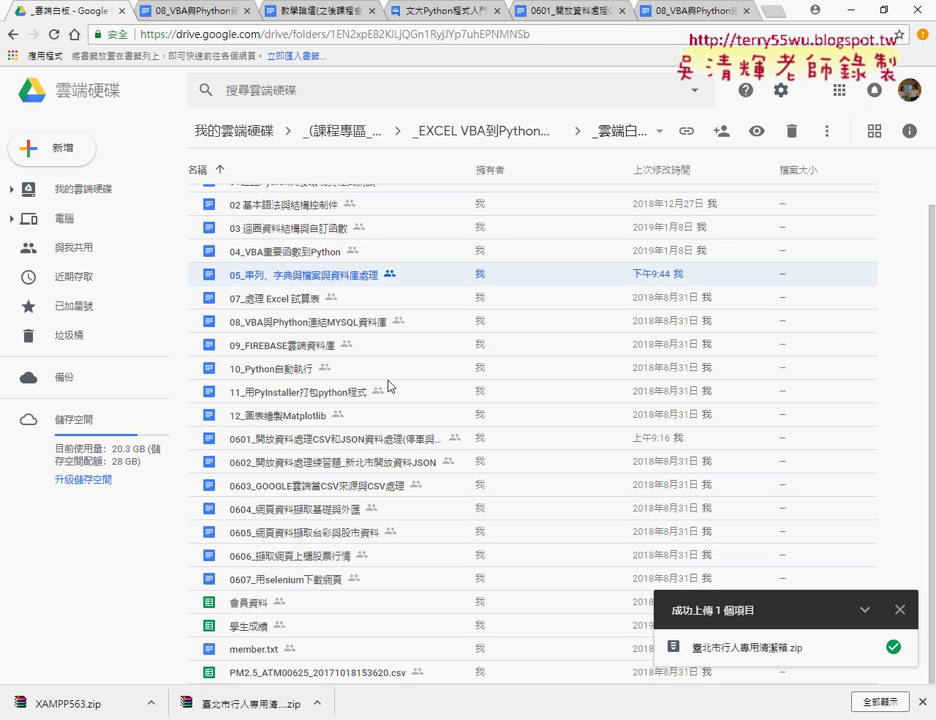
pyautogui.click(335, 440)
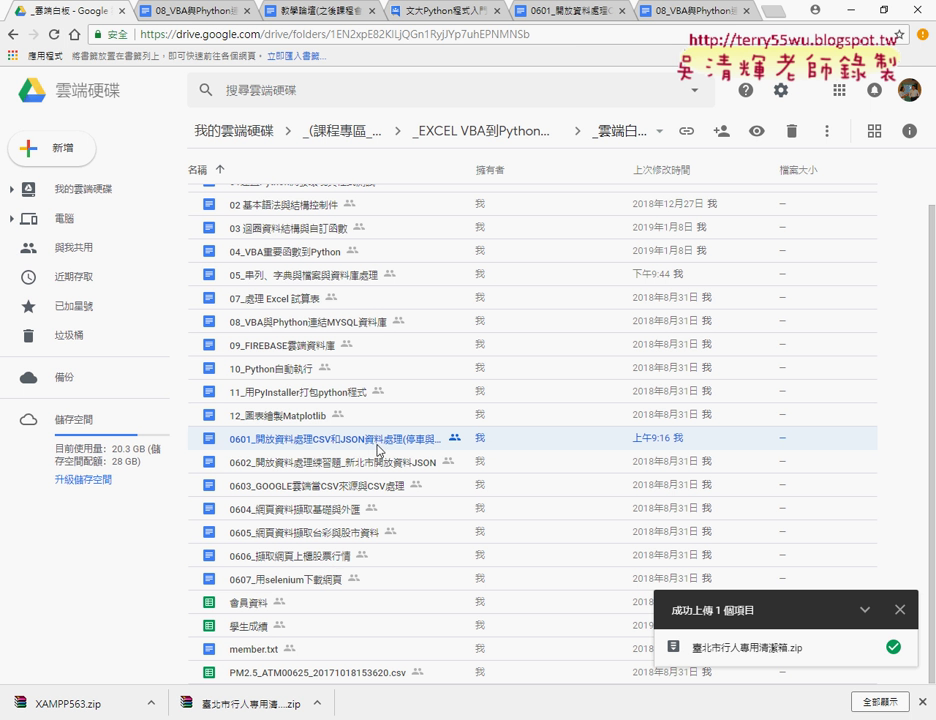
pyautogui.doubleClick(377, 445)
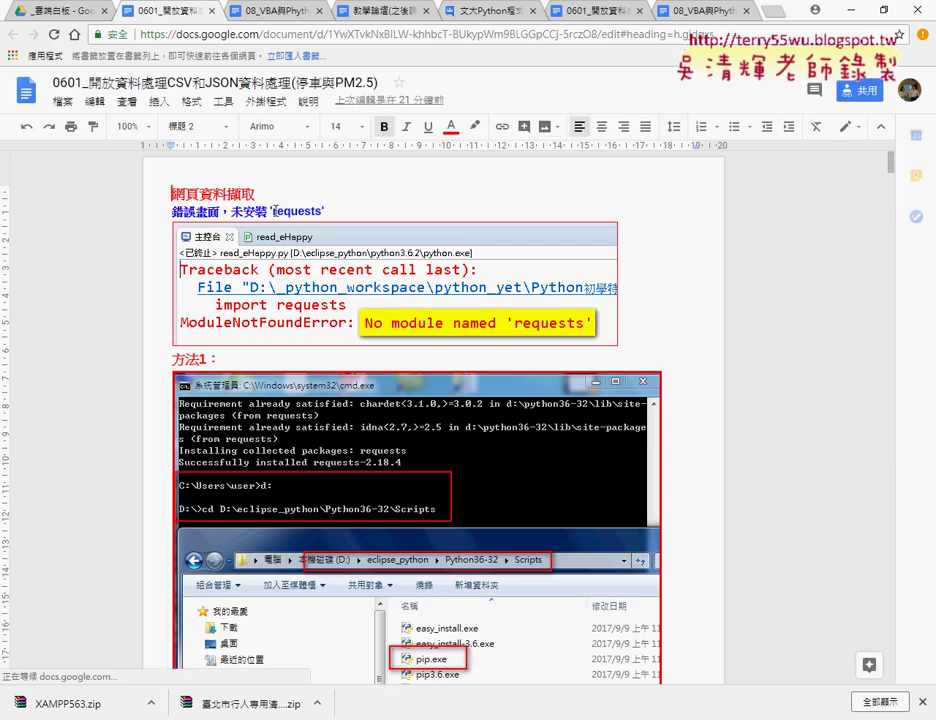
# Step: Select 'requests' in the heading and scroll past the pip.exe notes to 方法2's PATH screenshots
pyautogui.doubleClick(280, 211)
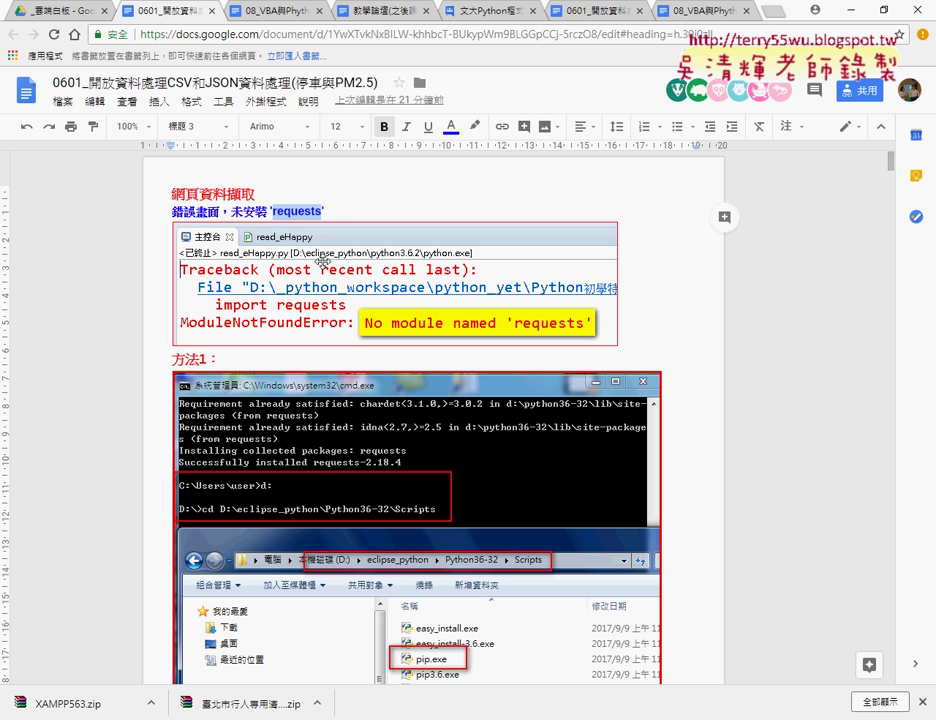
pyautogui.scroll(-1, 406, 224)
pyautogui.scroll(-2, 415, 250)
pyautogui.scroll(-1, 429, 293)
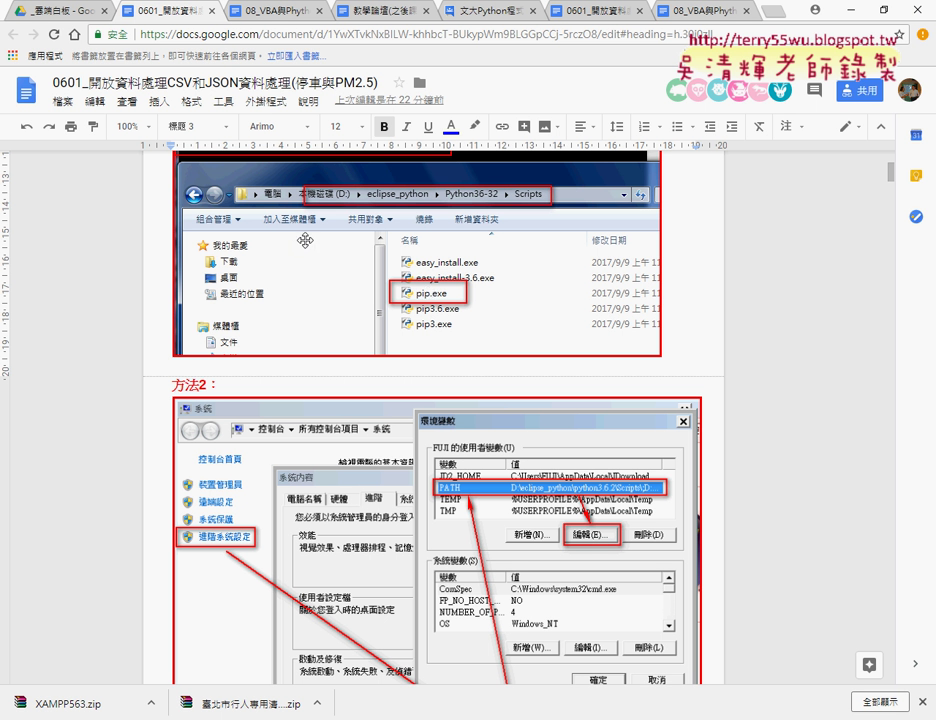
pyautogui.scroll(-1, 428, 293)
pyautogui.scroll(-2, 400, 310)
pyautogui.scroll(-2, 342, 350)
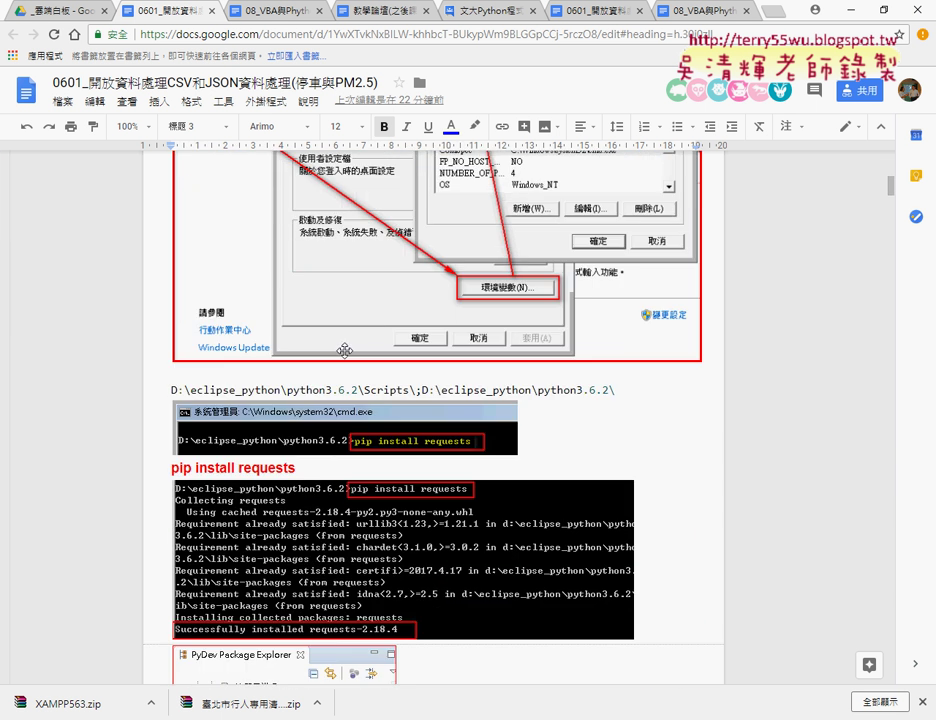
pyautogui.scroll(-2, 421, 354)
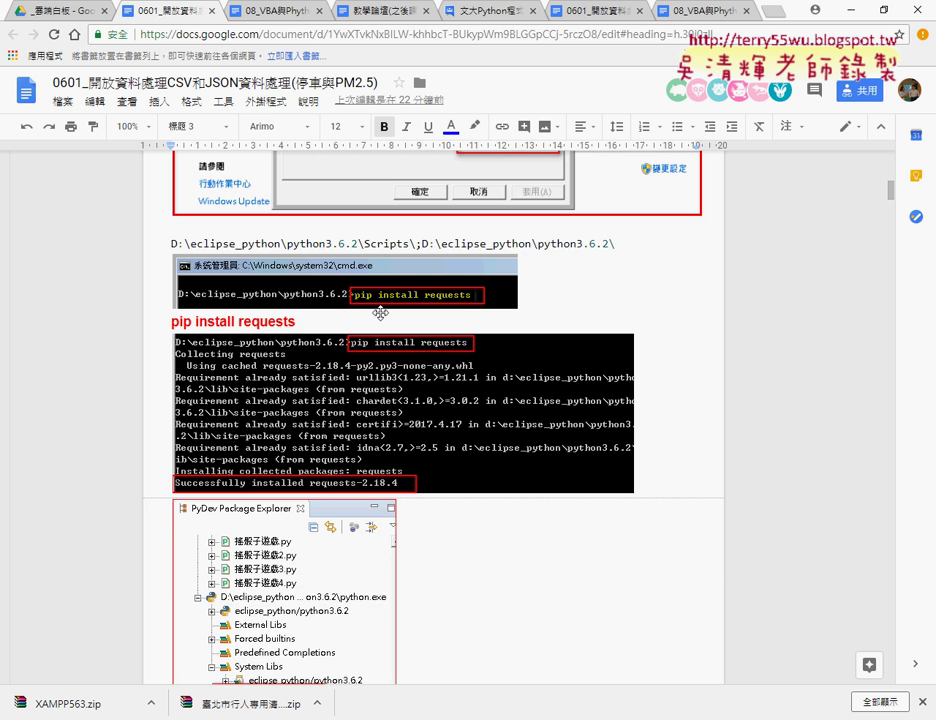
pyautogui.moveTo(168, 322); pyautogui.dragTo(300, 322)
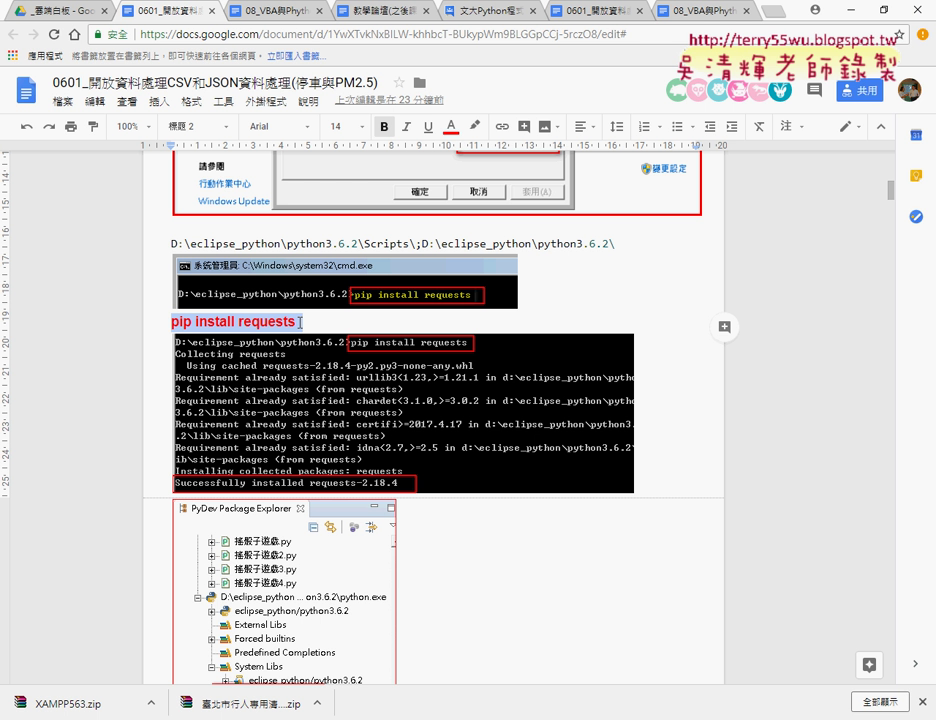
pyautogui.scroll(3, 252, 251)
pyautogui.scroll(3, 351, 346)
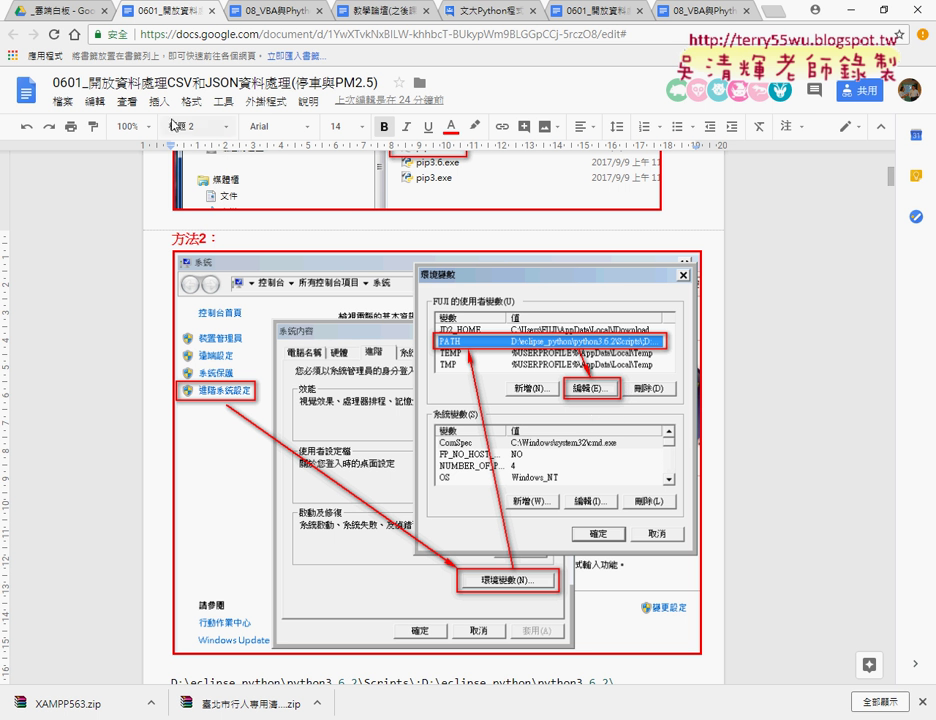
# Step: Back in the _雲端白板 Drive listing, select the 08_VBA與Python連結MYSQL資料庫 document
pyautogui.click(66, 16)
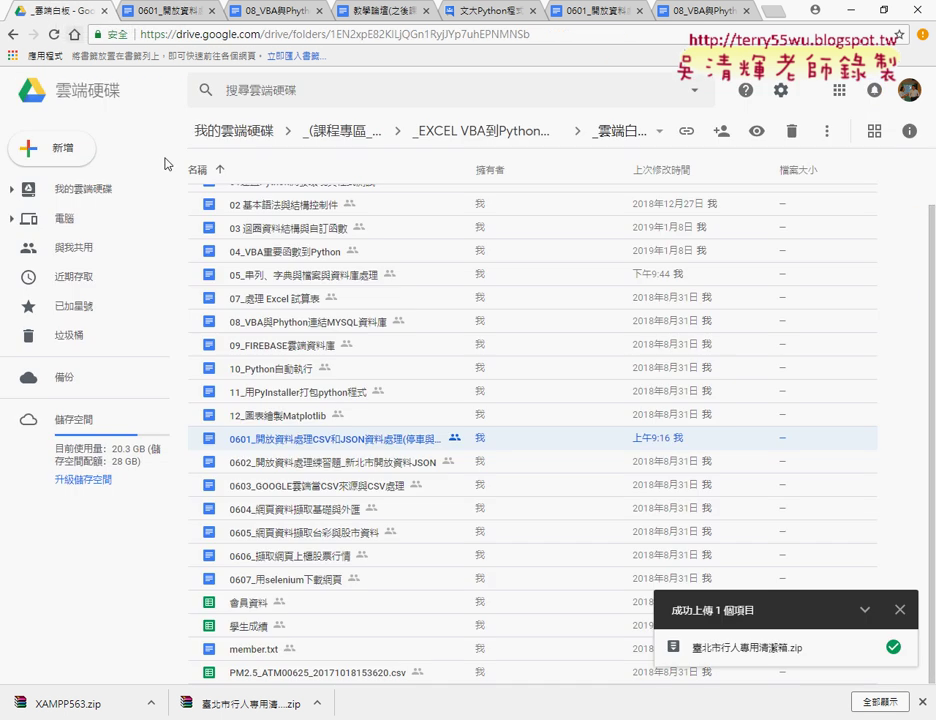
pyautogui.click(355, 327)
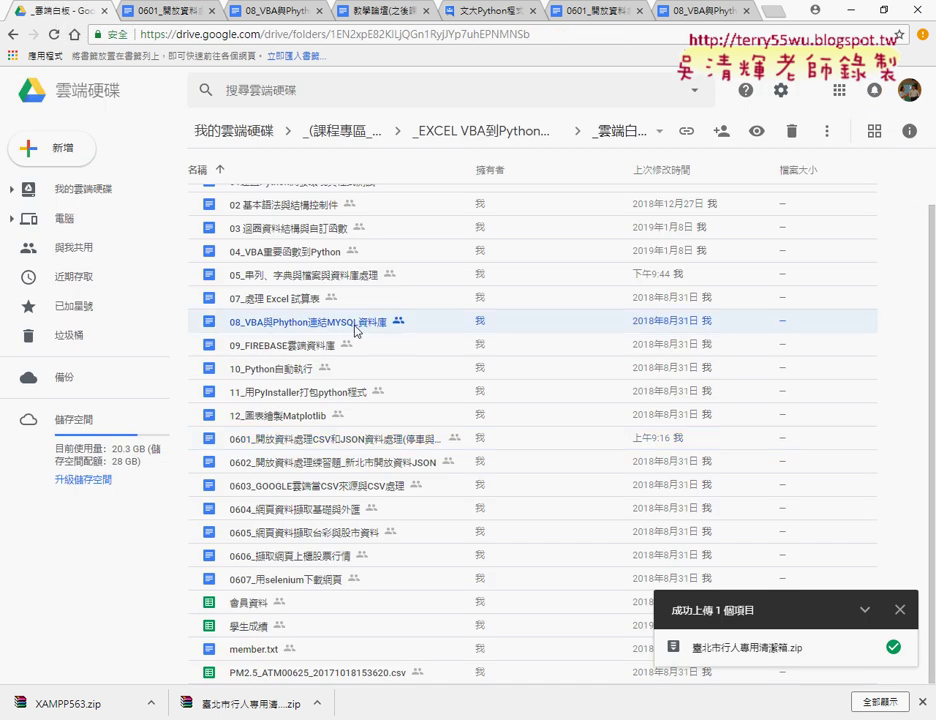